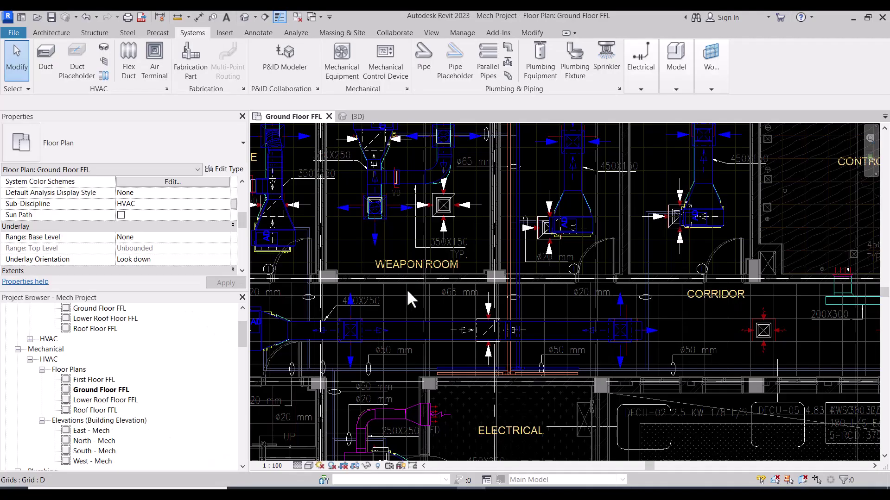
- Start a new pipe from the left end of the 50 mm chilled water corridor main
scroll(481, 312, "down", 2)
scroll(441, 363, "up", 4)
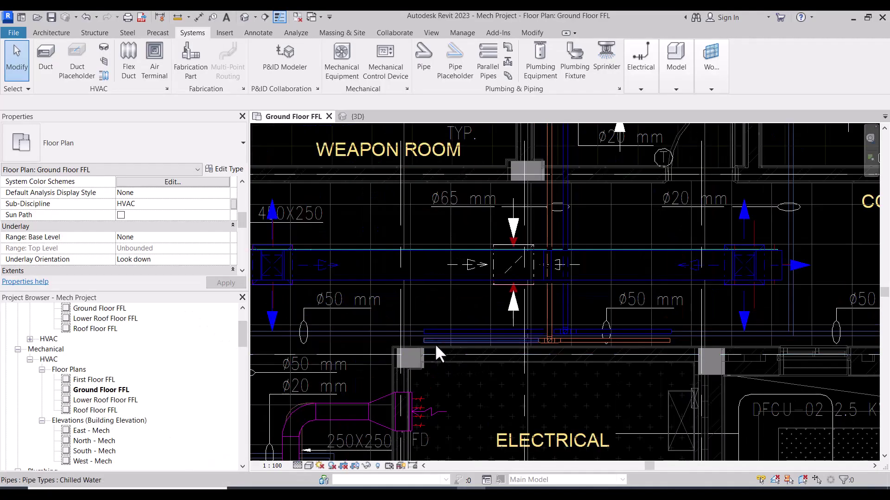
scroll(498, 326, "down", 1)
scroll(493, 323, "up", 2)
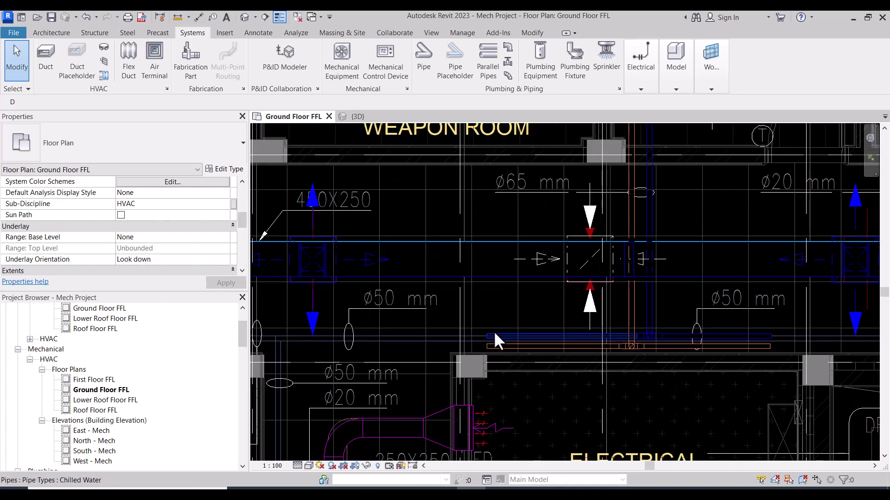
left_click(487, 332)
right_click(488, 332)
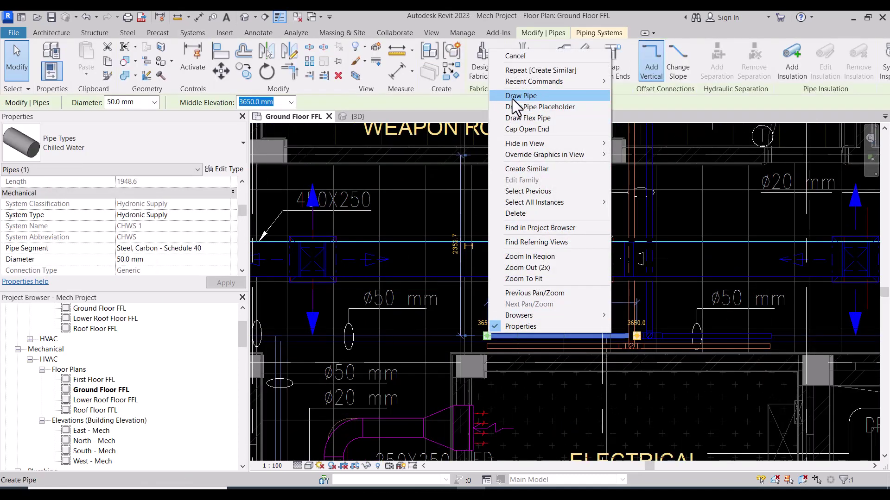
left_click(477, 210)
left_click(487, 336)
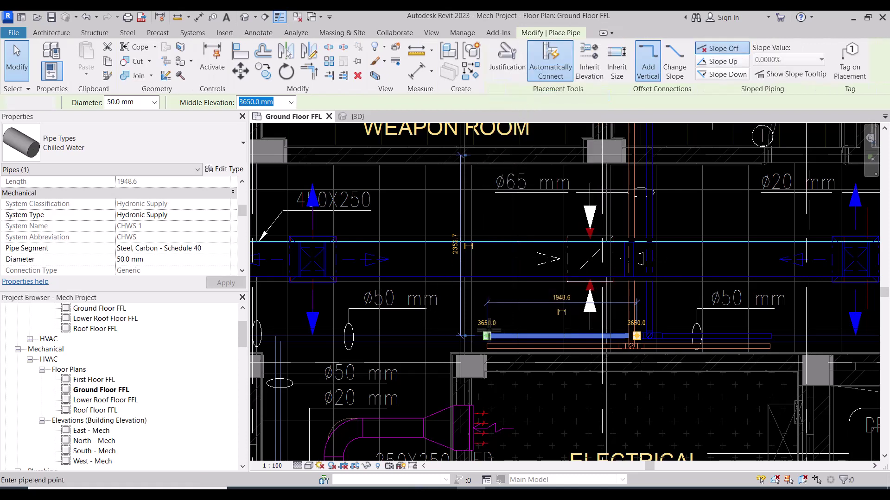
- Pan and zoom to bring the area left of the pipe's start point into view
middle_click_drag(372, 335, 541, 349)
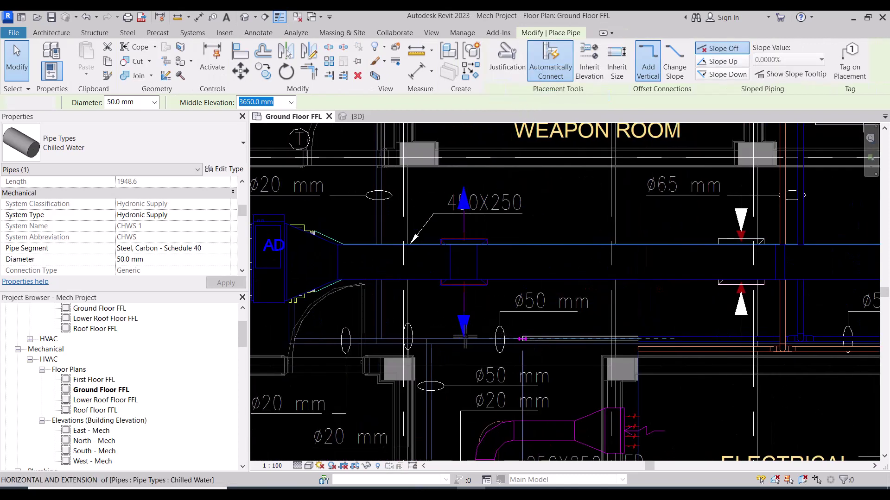
middle_click_drag(423, 349, 510, 349)
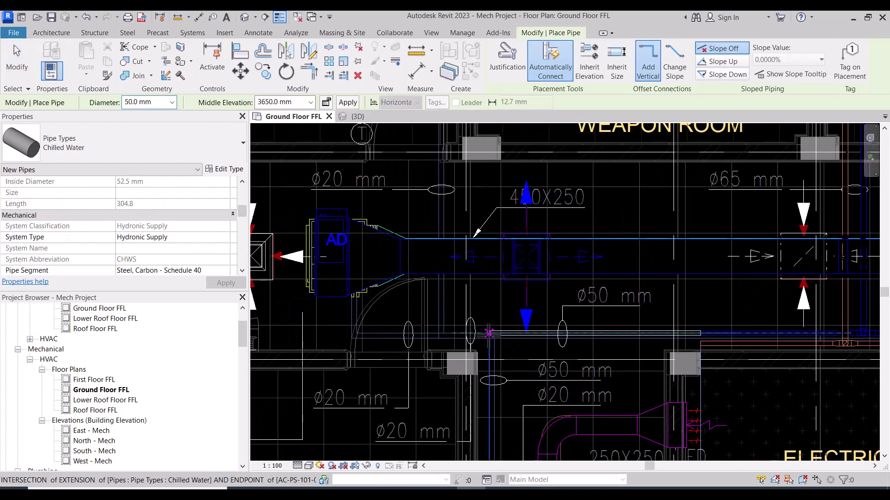
scroll(484, 330, "up", 5)
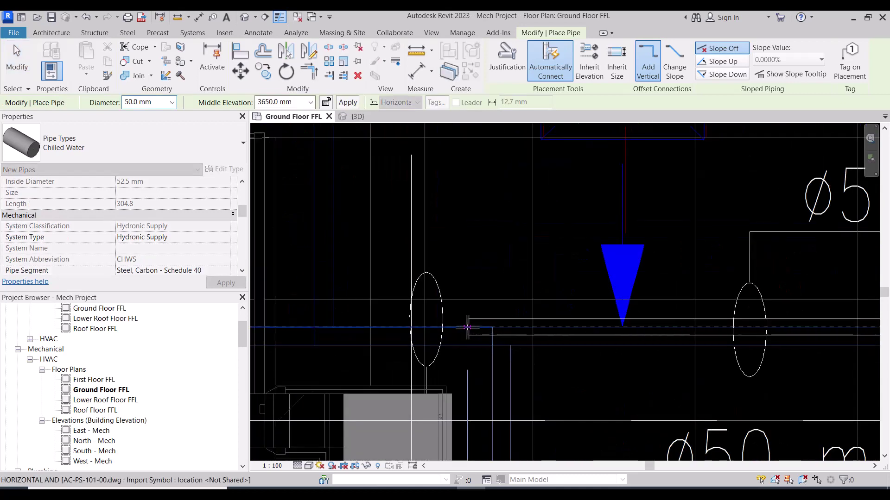
scroll(543, 306, "down", 2)
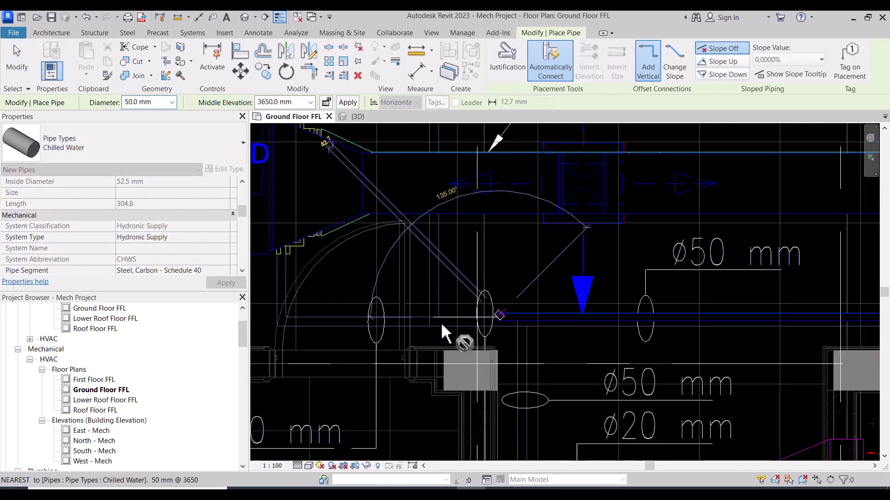
scroll(440, 322, "down", 2)
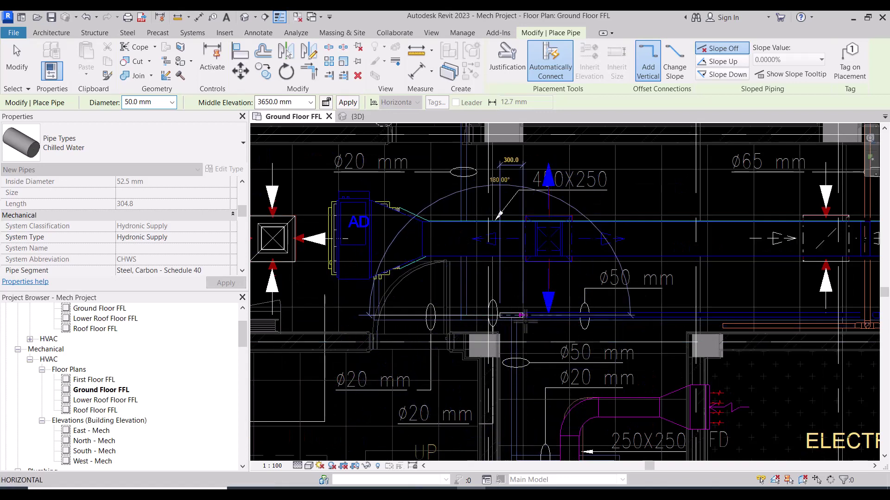
scroll(477, 315, "up", 1)
scroll(461, 316, "up", 1)
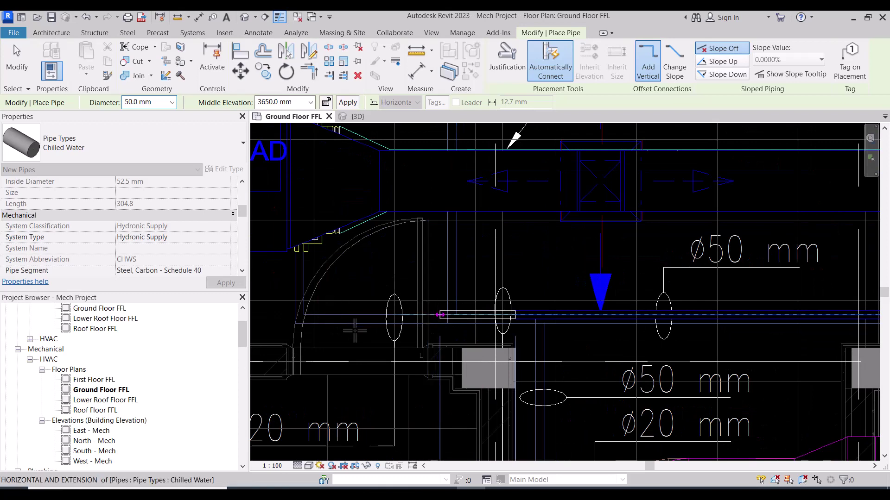
scroll(475, 306, "down", 1)
- Set the new branch pipe diameter to 20 mm
left_click(173, 104)
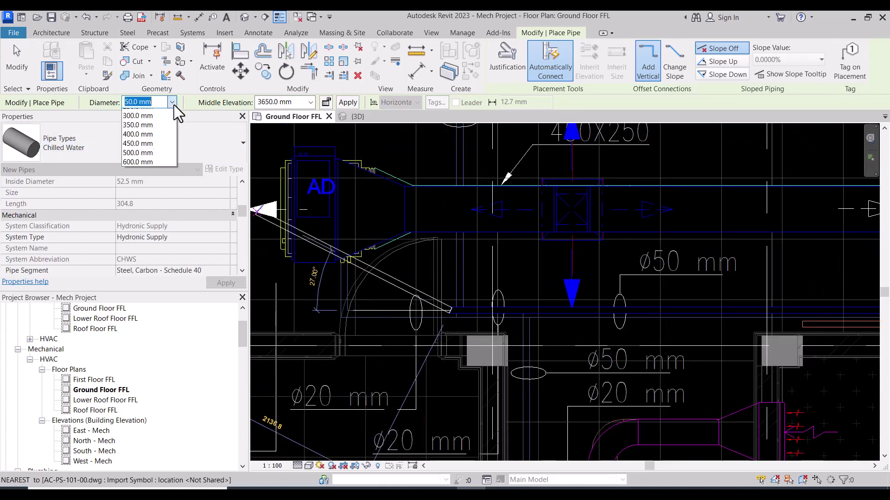
left_click(135, 142)
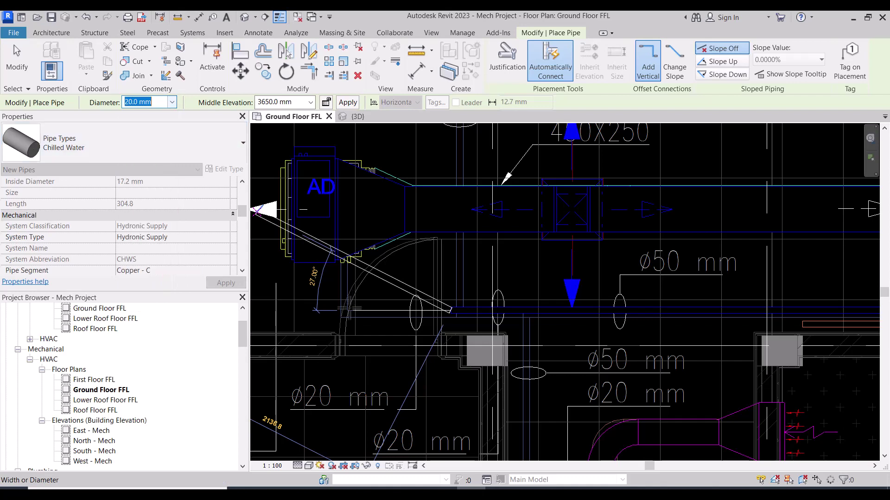
scroll(346, 311, "up", 2)
scroll(348, 313, "up", 1)
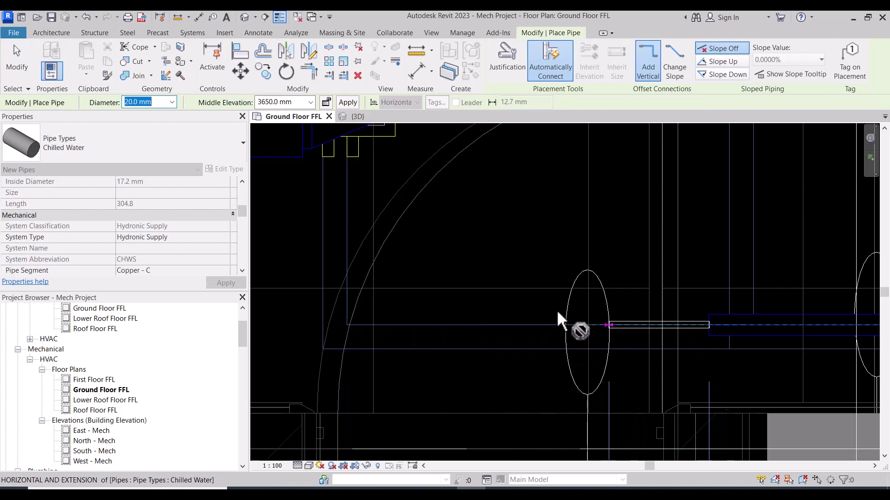
- Switch the diameter to 25 mm, then 32 mm, and exit without placing the pipe
left_click(172, 102)
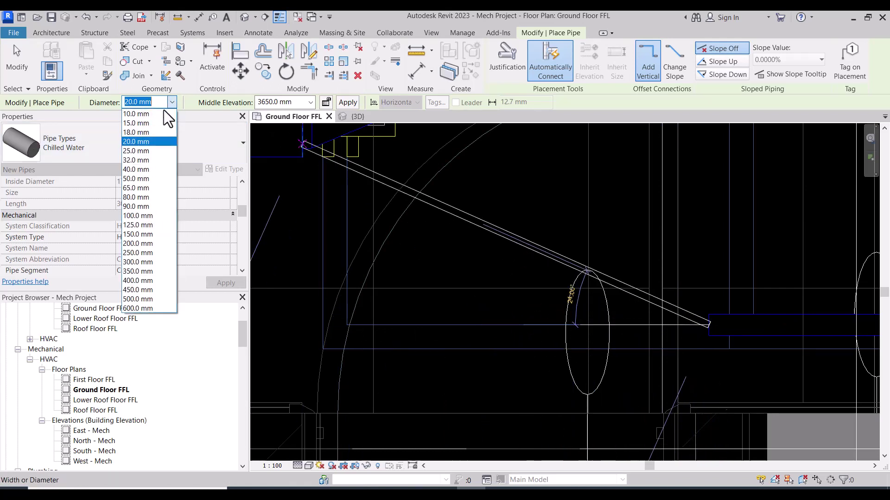
left_click(139, 151)
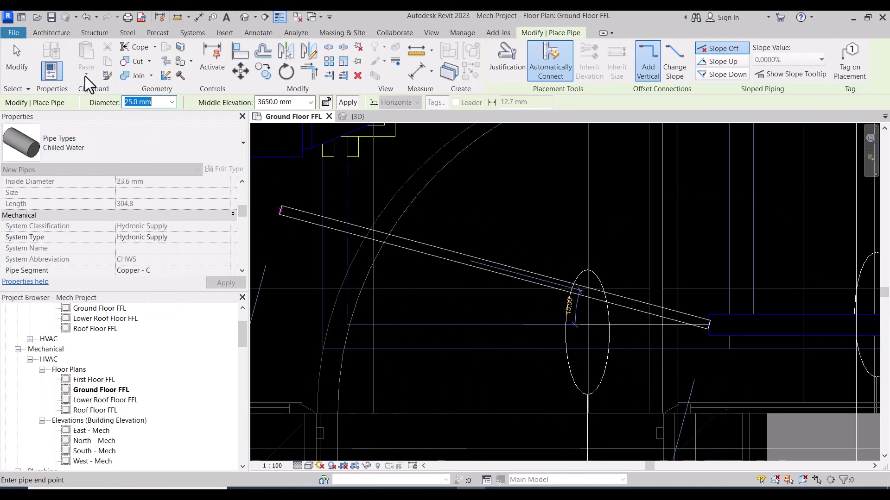
left_click(172, 102)
left_click(160, 165)
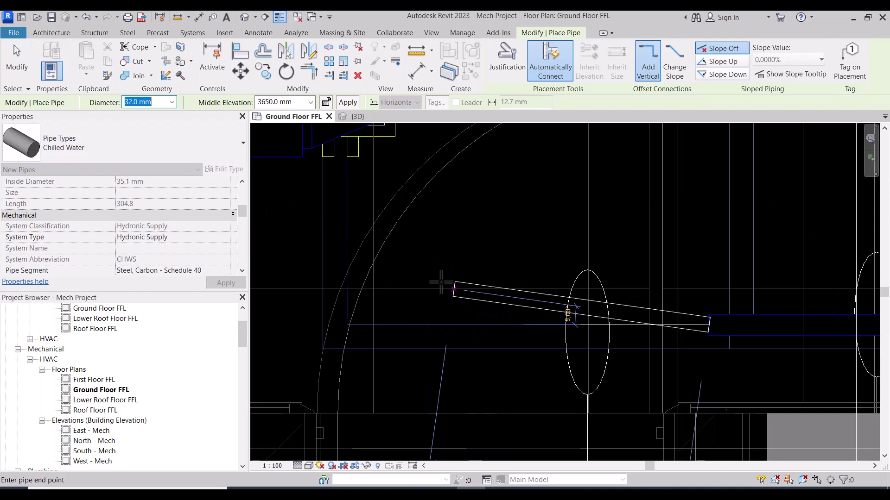
key("Escape")
key("Escape")
scroll(433, 302, "down", 3)
scroll(475, 308, "up", 1)
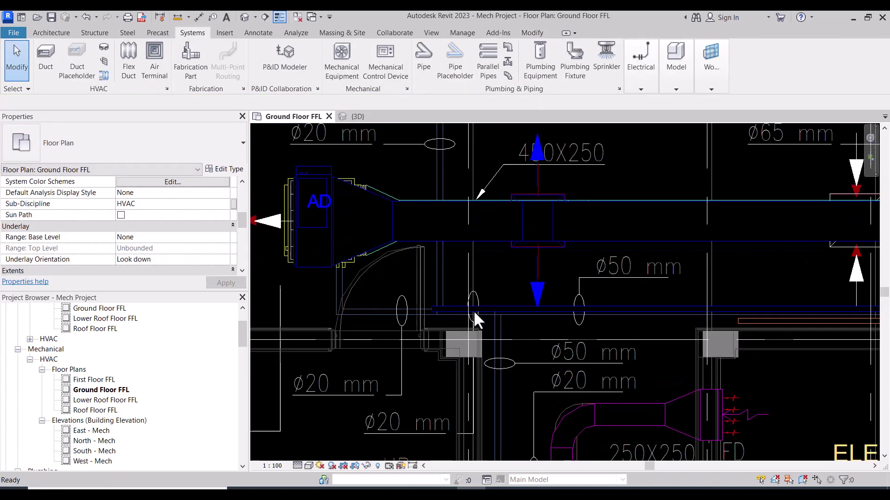
scroll(468, 312, "up", 2)
left_click(474, 318)
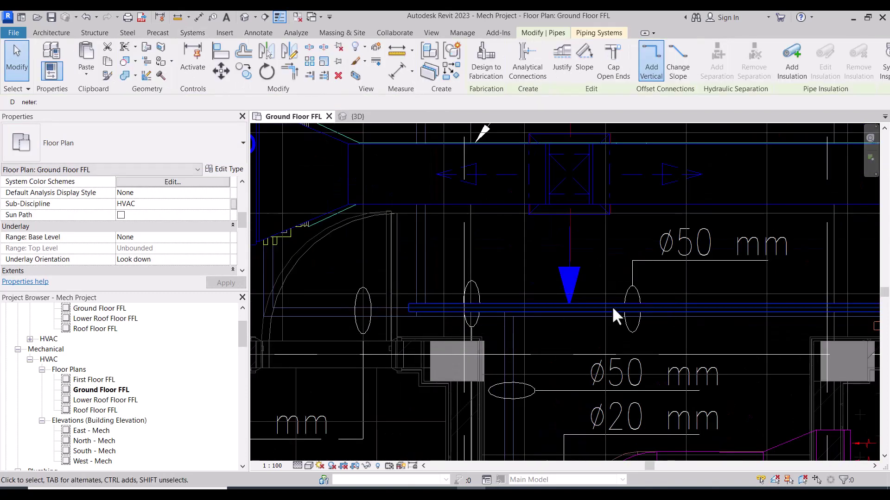
scroll(537, 255, "up", 1)
scroll(482, 287, "up", 1)
scroll(535, 284, "up", 1)
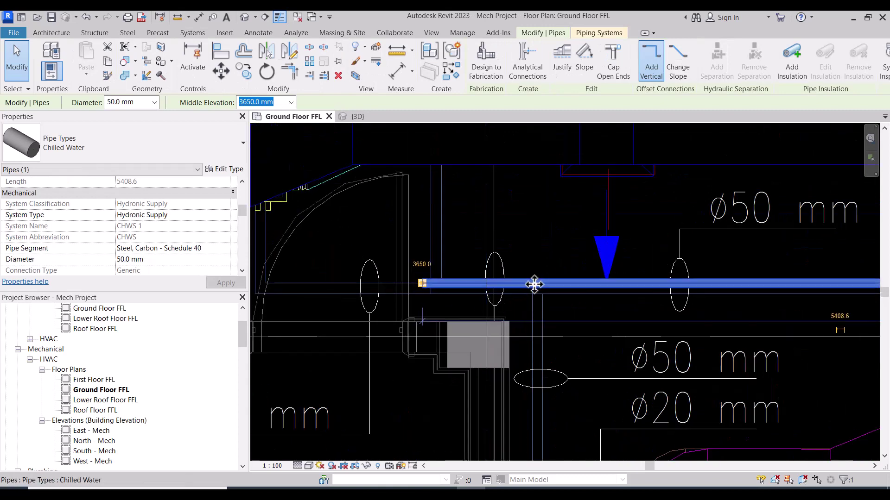
scroll(534, 284, "down", 1)
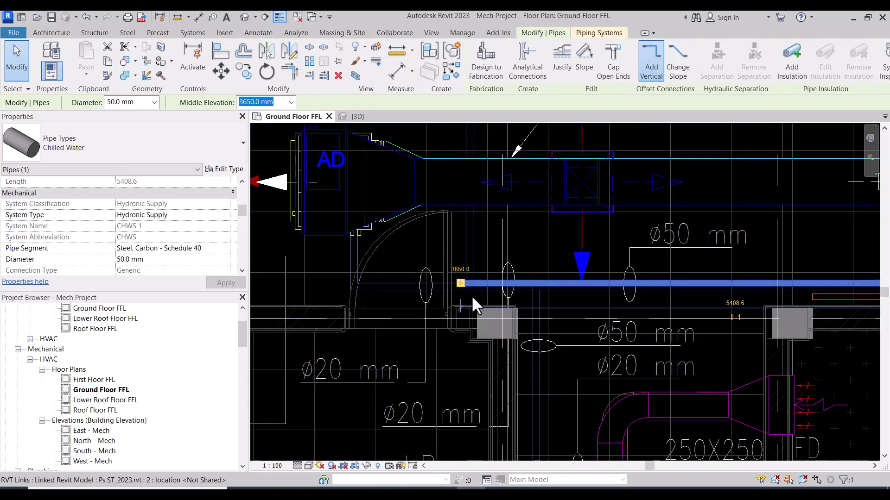
scroll(472, 298, "up", 1)
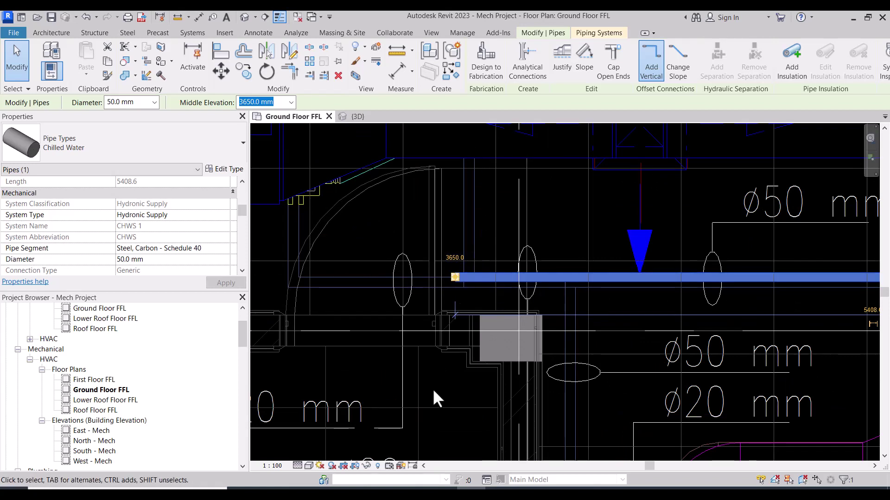
scroll(433, 388, "down", 1)
scroll(428, 350, "down", 1)
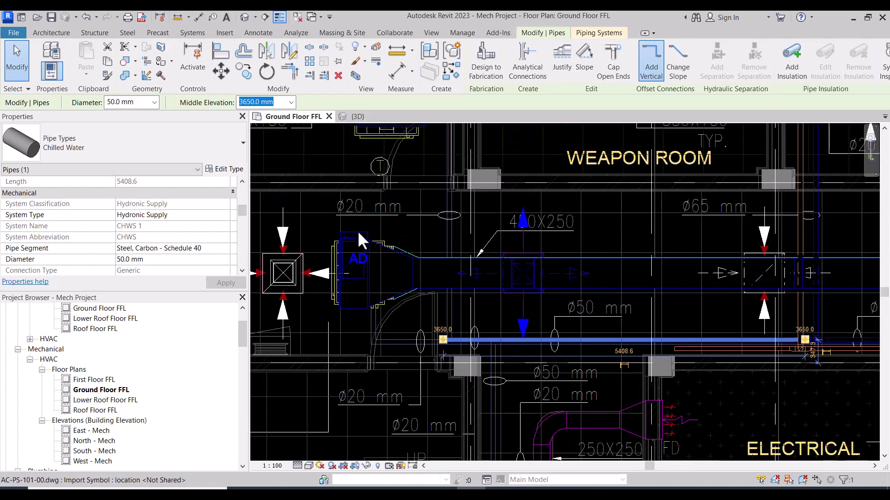
scroll(466, 342, "up", 2)
scroll(452, 333, "up", 1)
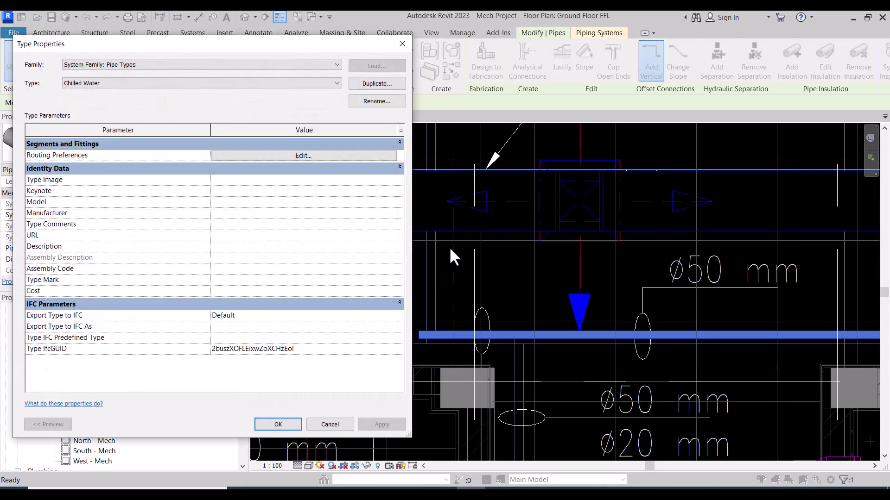
left_click_drag(306, 42, 393, 55)
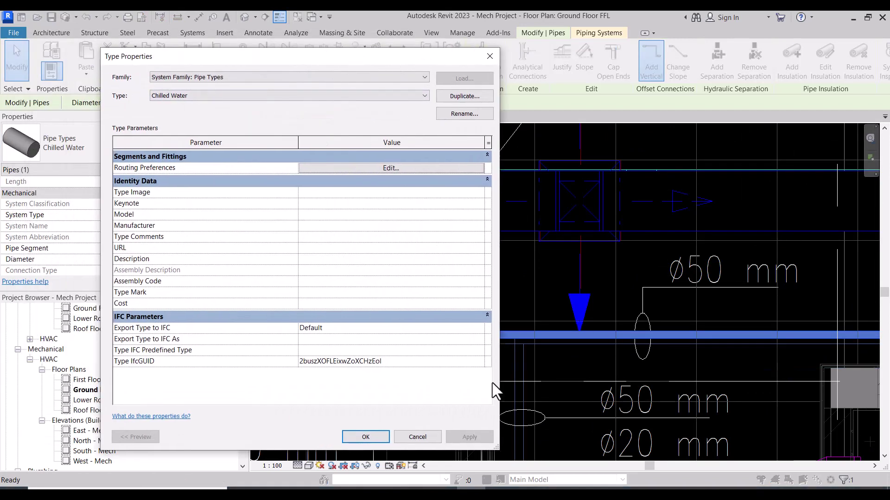
left_click(419, 438)
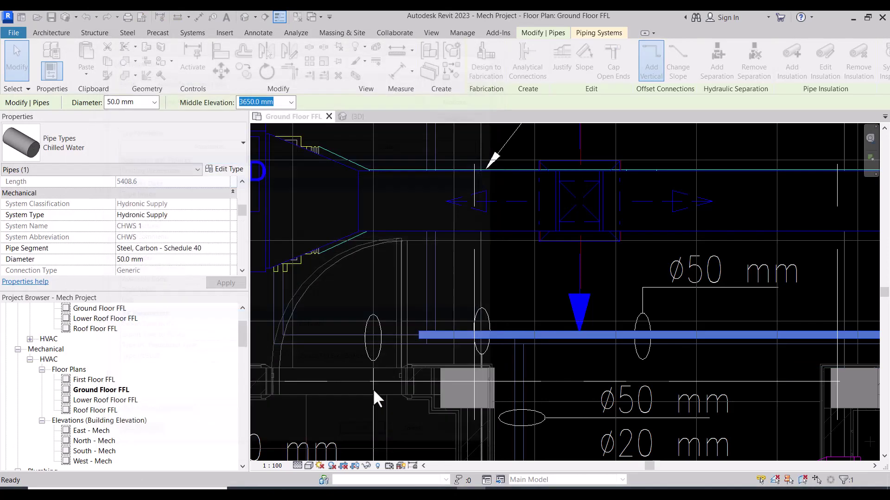
left_click(417, 343)
- Start a new 20 mm pipe from the end of the corridor chilled water main
left_click(415, 335)
scroll(416, 335, "up", 2)
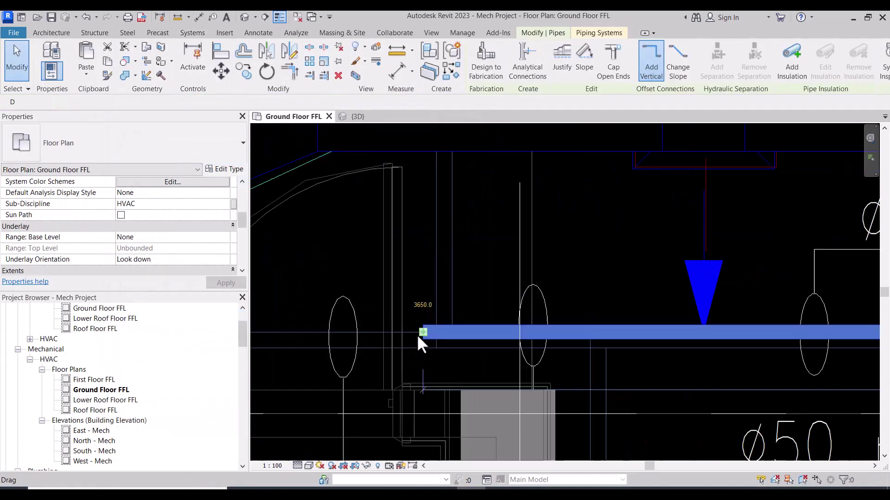
right_click(421, 328)
left_click(444, 96)
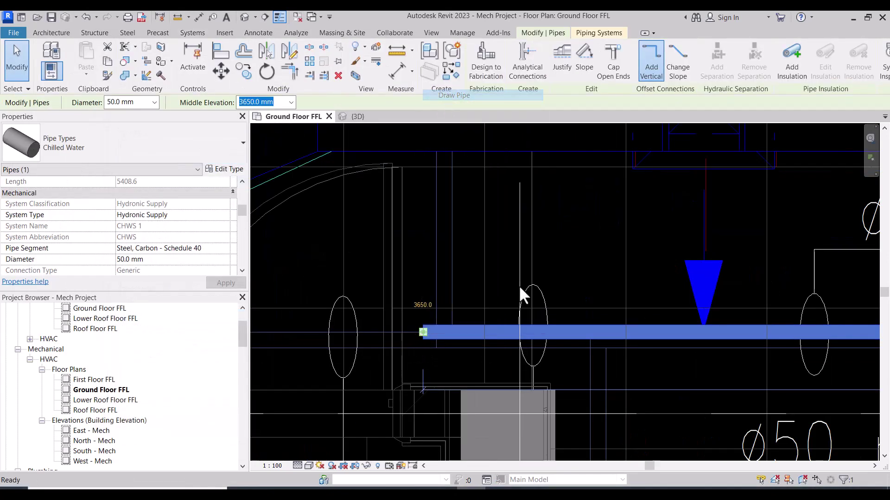
scroll(517, 287, "down", 2)
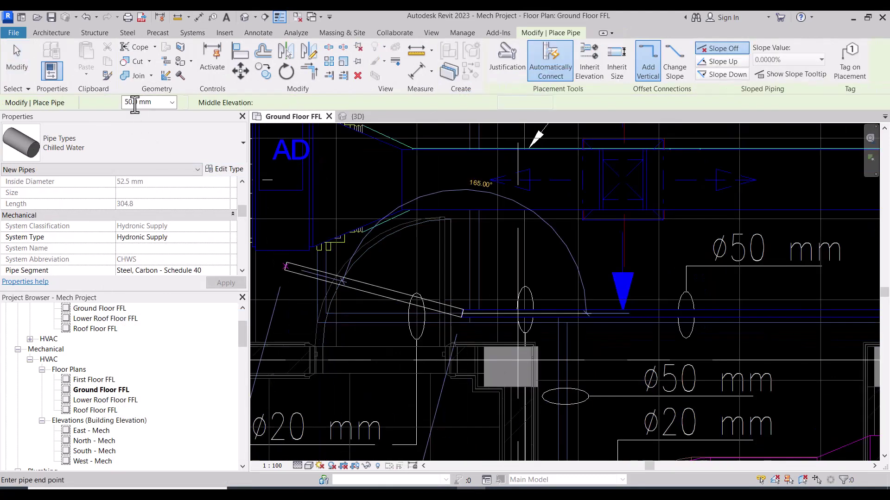
left_click(172, 102)
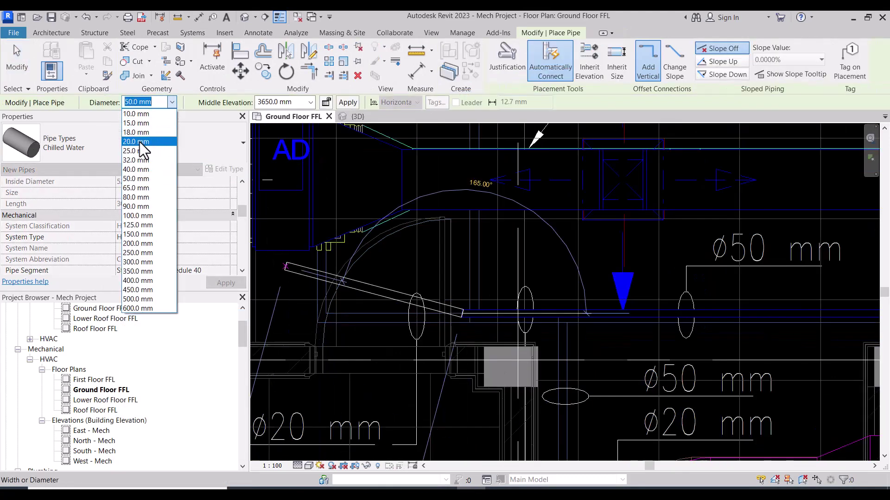
left_click(141, 143)
- End the branch run, cancel the missing-transition failure, and reselect the horizontal main
scroll(370, 314, "up", 1)
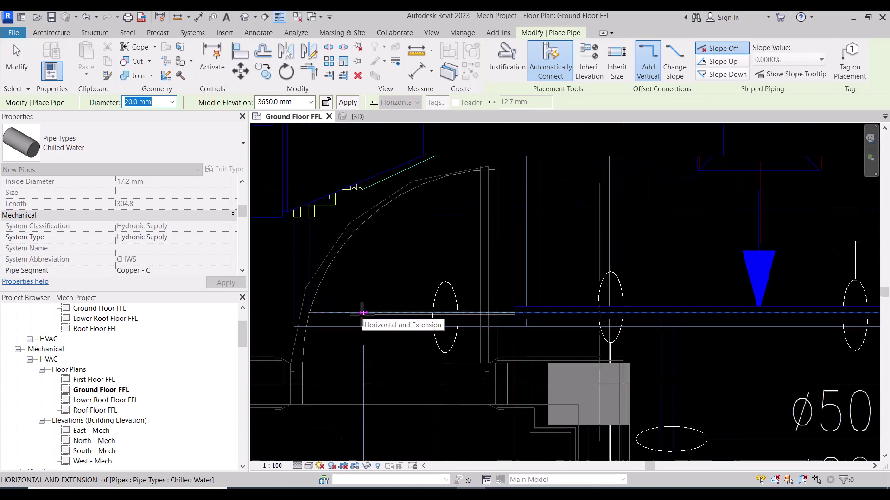
scroll(369, 314, "up", 1)
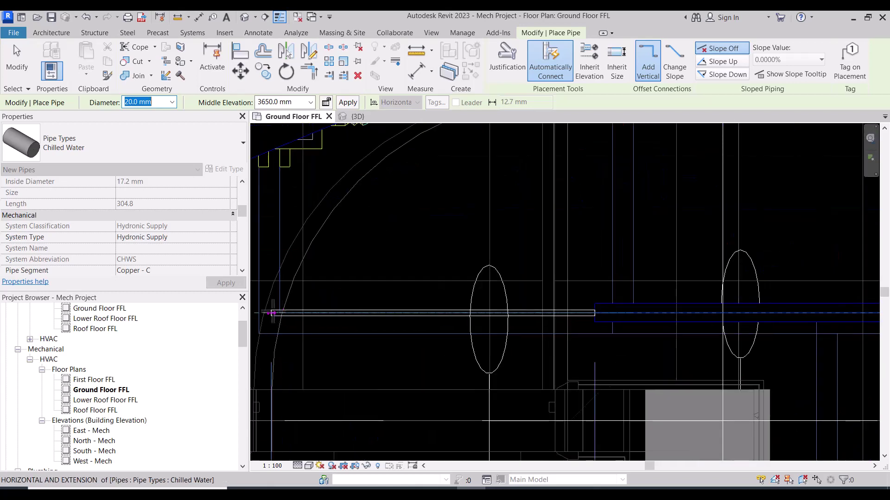
left_click(272, 313)
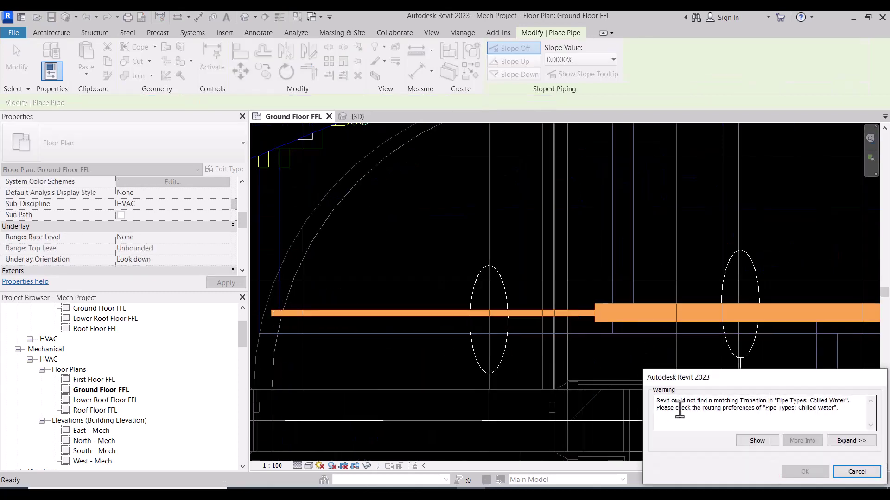
key("Escape")
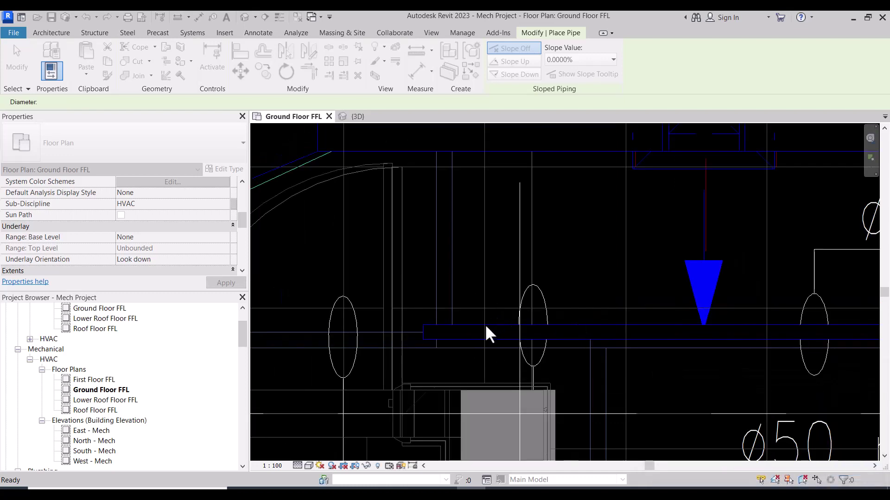
scroll(485, 329, "down", 1)
key("Escape")
left_click(479, 321)
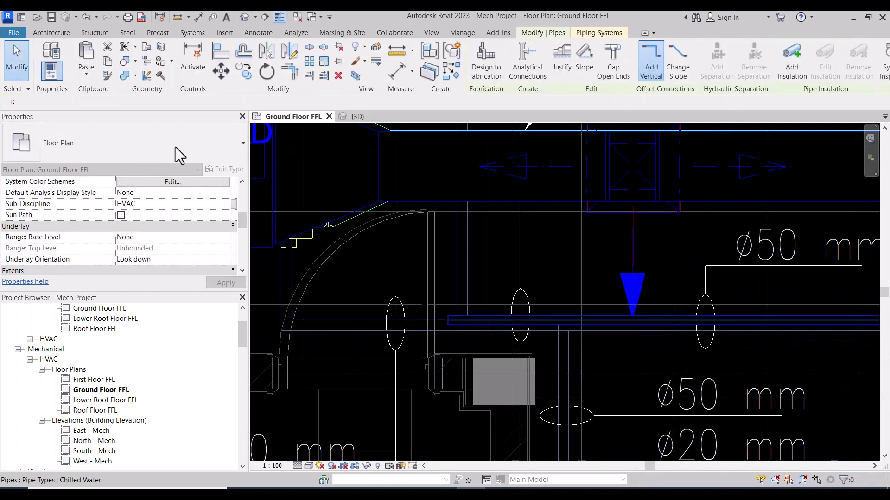
- Open Chilled Water routing preferences and review the generic and welded transition size ranges
left_click(224, 168)
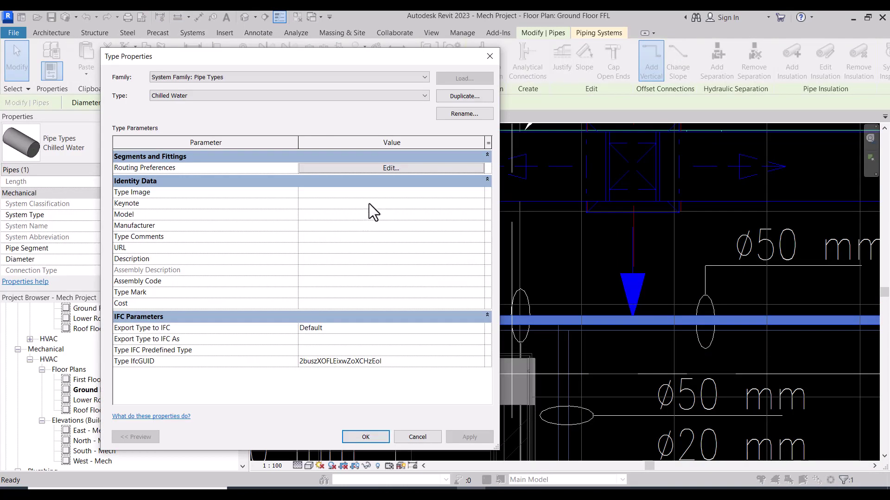
left_click(376, 169)
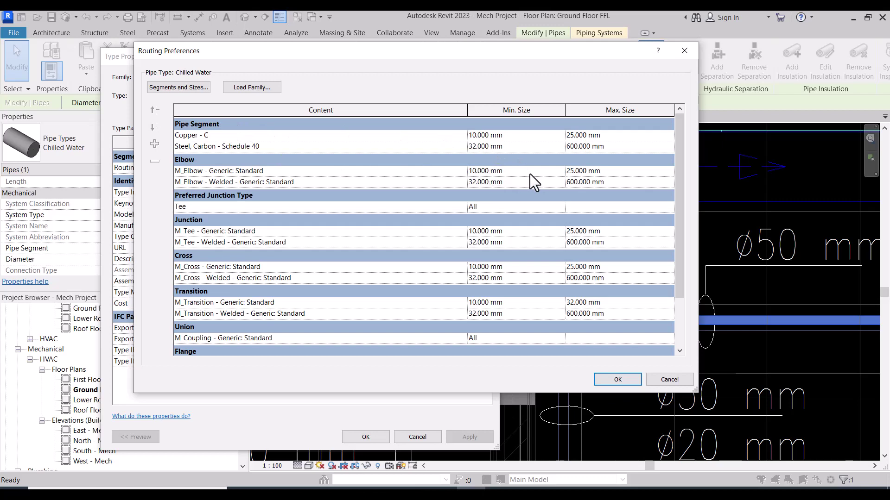
scroll(258, 294, "down", 2)
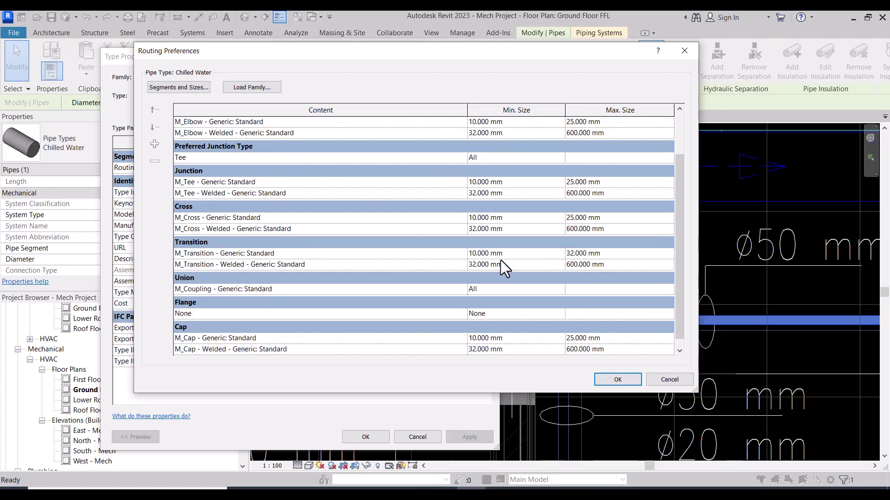
left_click(533, 254)
left_click(614, 253)
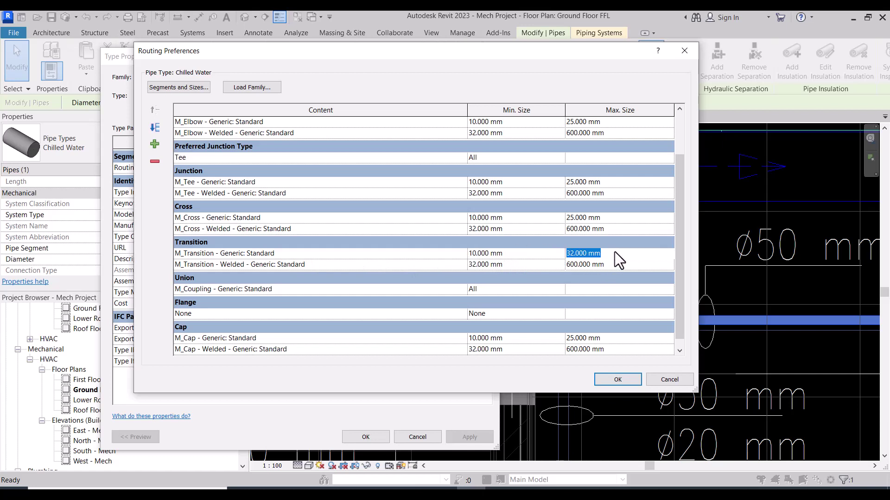
left_click(541, 263)
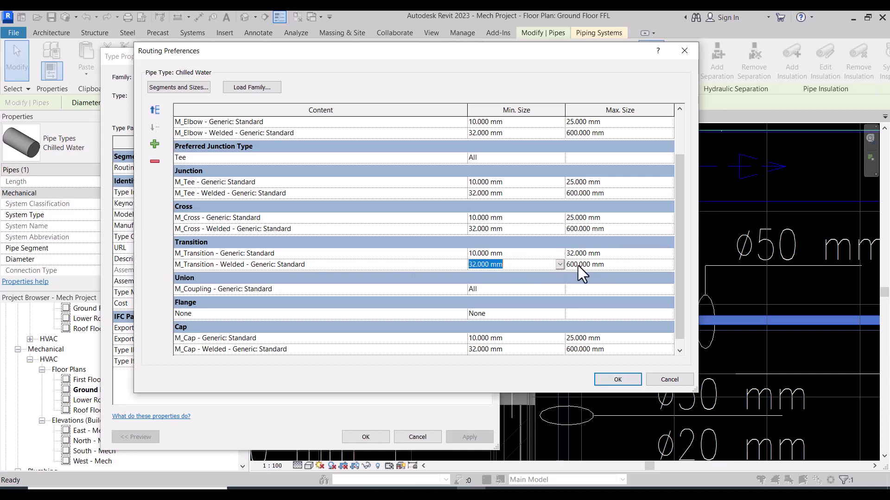
left_click(614, 266)
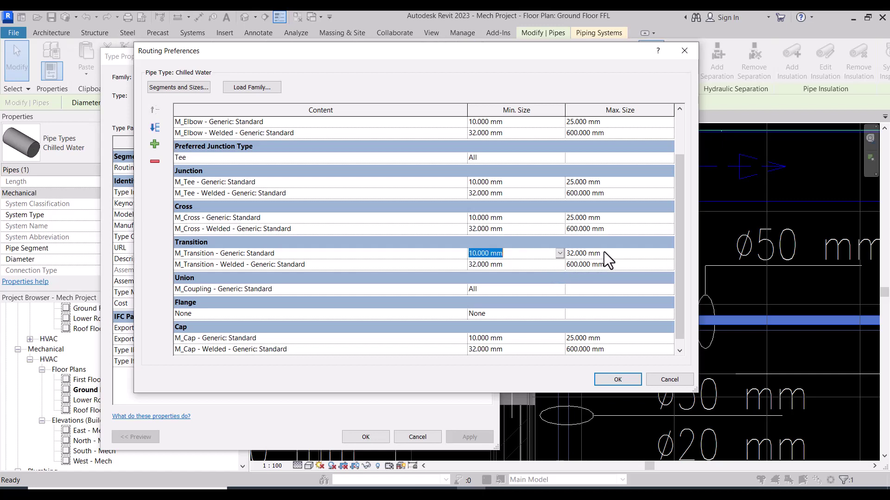
left_click(604, 252)
left_click(552, 253)
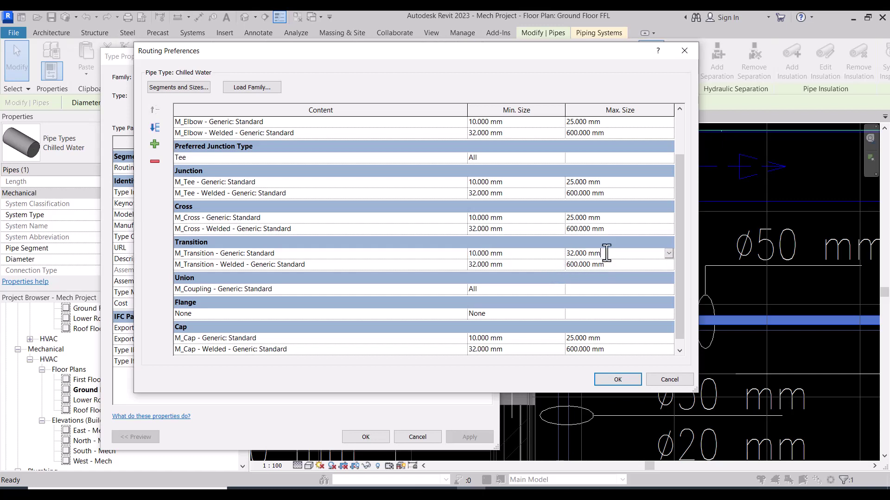
- Set the welded transition, cross, tee and elbow minimum sizes to 20 mm and confirm
left_click(610, 264)
left_click(557, 265)
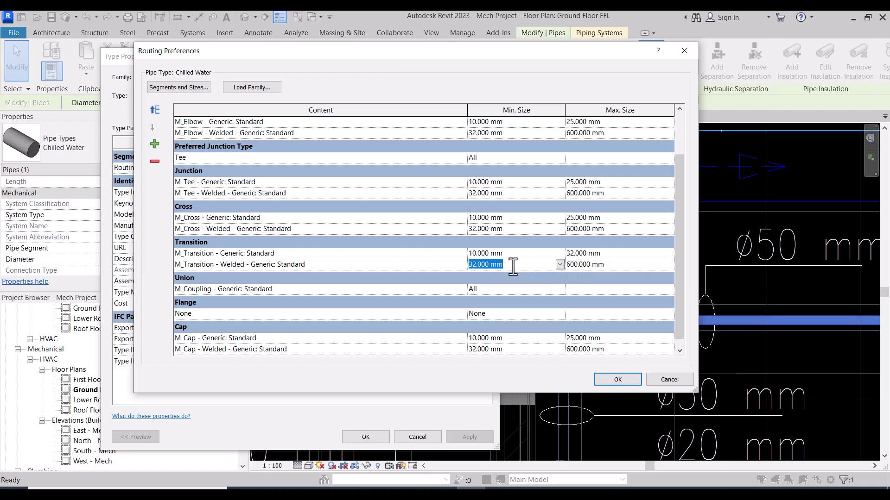
left_click(559, 264)
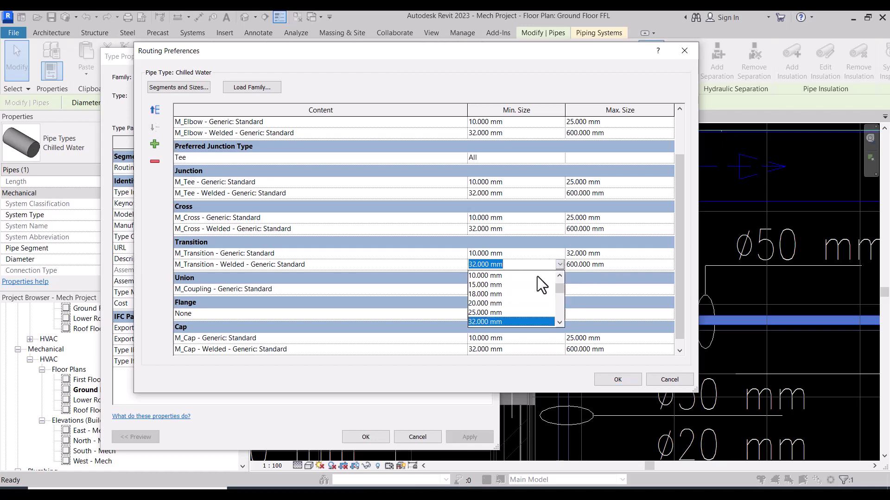
left_click(481, 303)
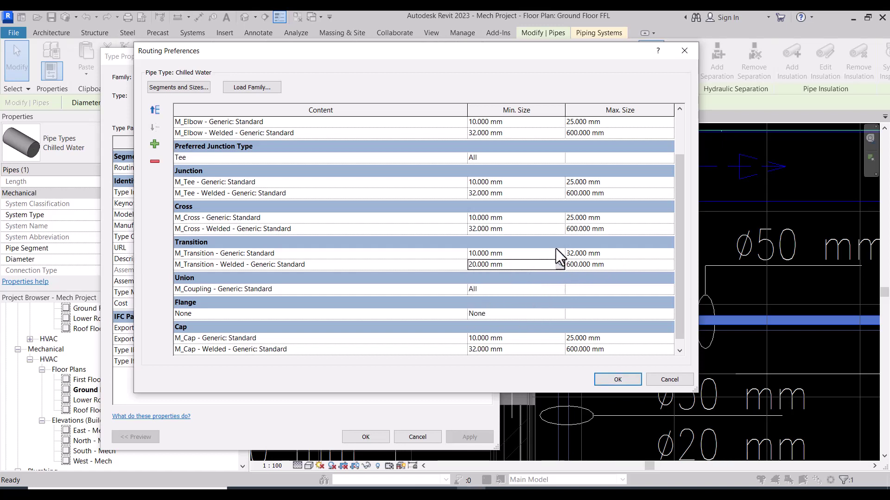
left_click(559, 229)
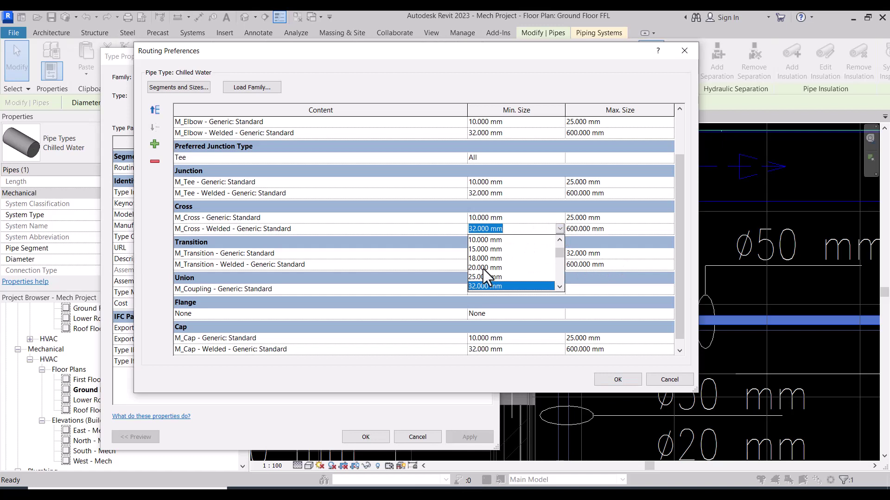
left_click(483, 269)
left_click(556, 193)
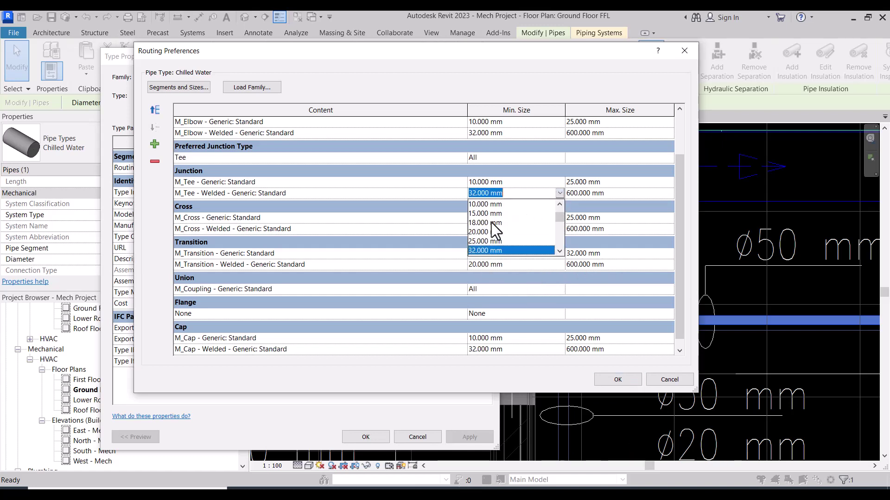
left_click(488, 236)
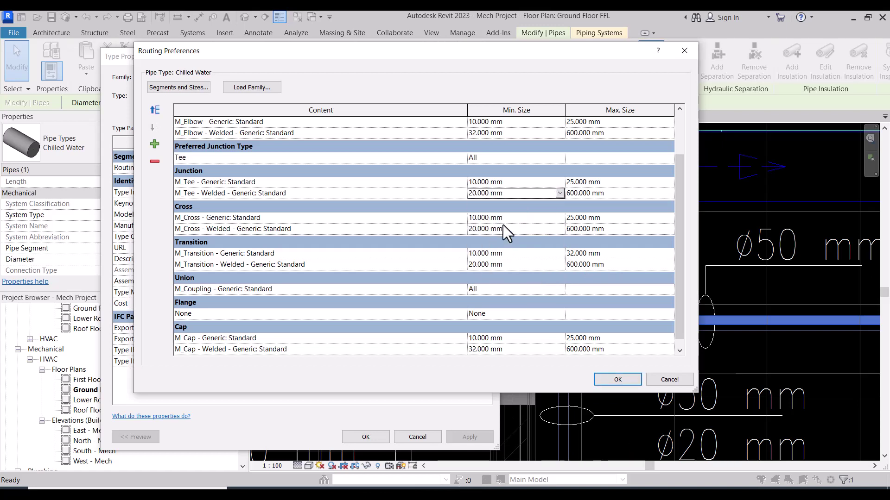
left_click(559, 133)
left_click(559, 134)
left_click(482, 171)
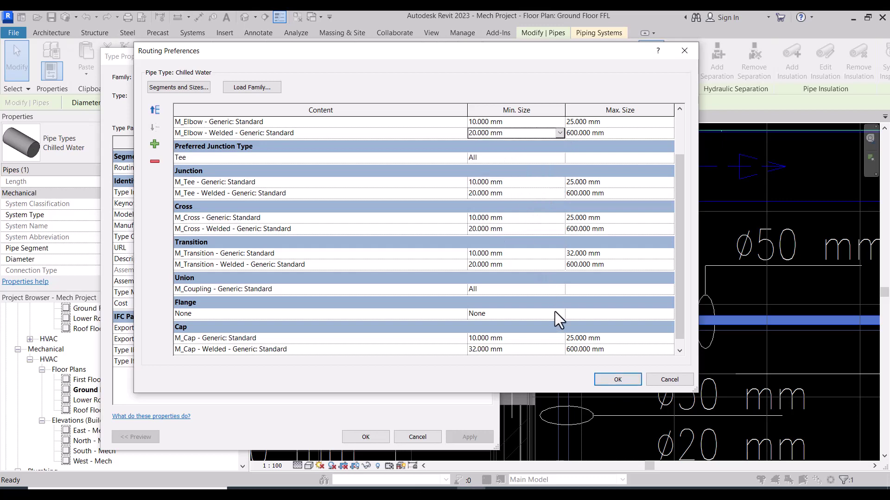
scroll(561, 343, "down", 1)
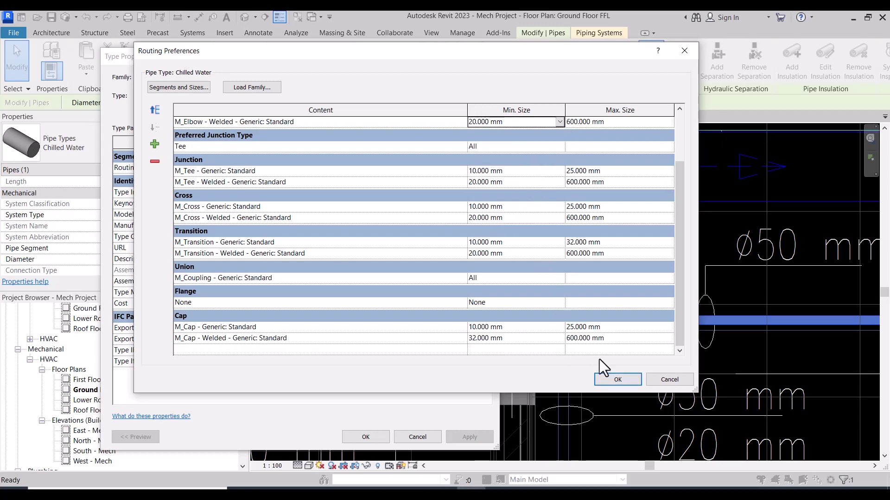
left_click(617, 379)
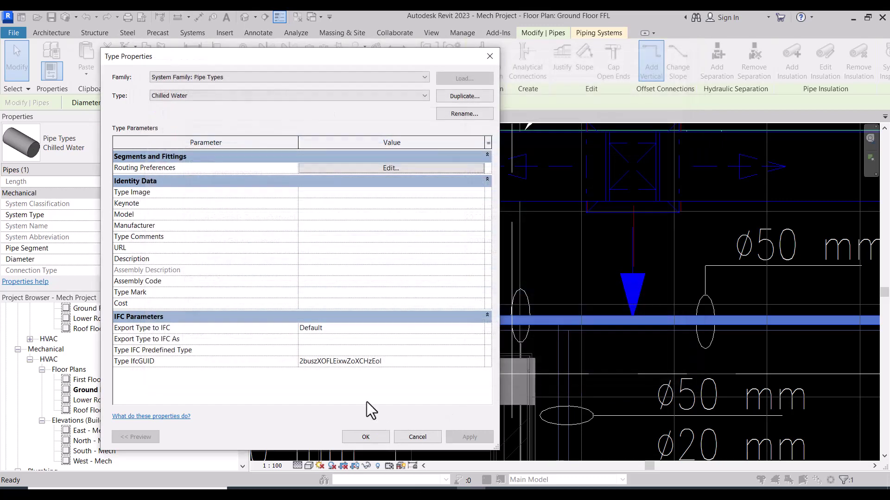
- Accept the type changes and start a 20 mm pipe from the main's end
key("Return")
right_click(449, 319)
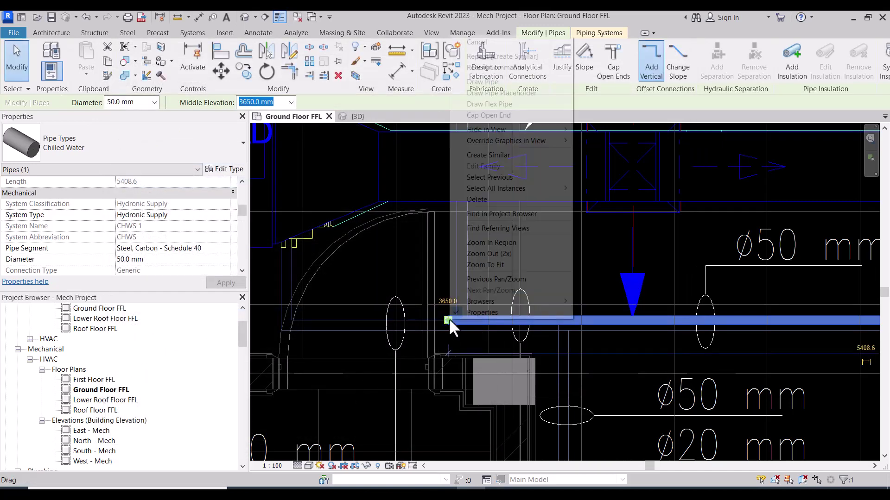
left_click(479, 82)
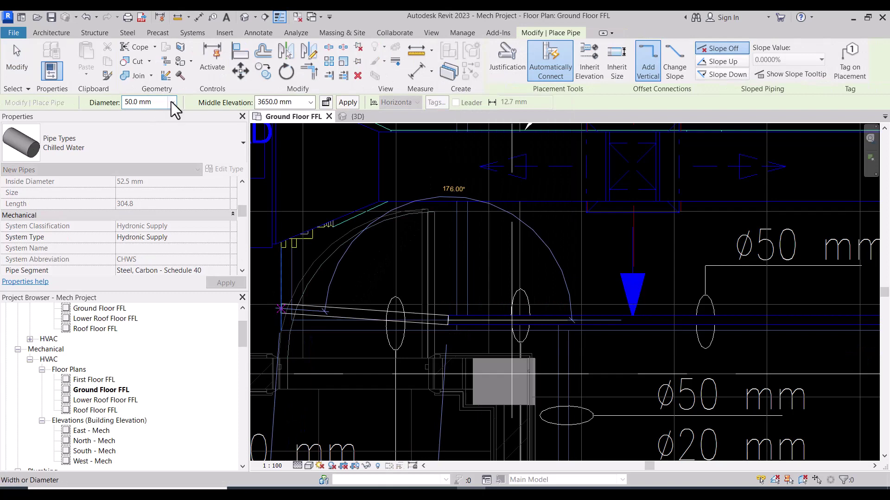
left_click(172, 102)
left_click(137, 142)
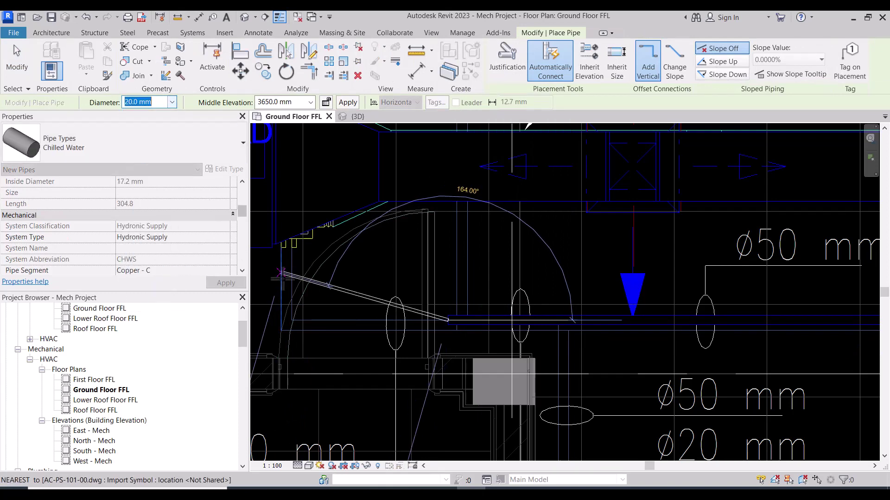
- Draw the short vertical 20 mm chilled water supply branch off the main
left_click(292, 320)
scroll(293, 301, "up", 2)
scroll(293, 301, "up", 2)
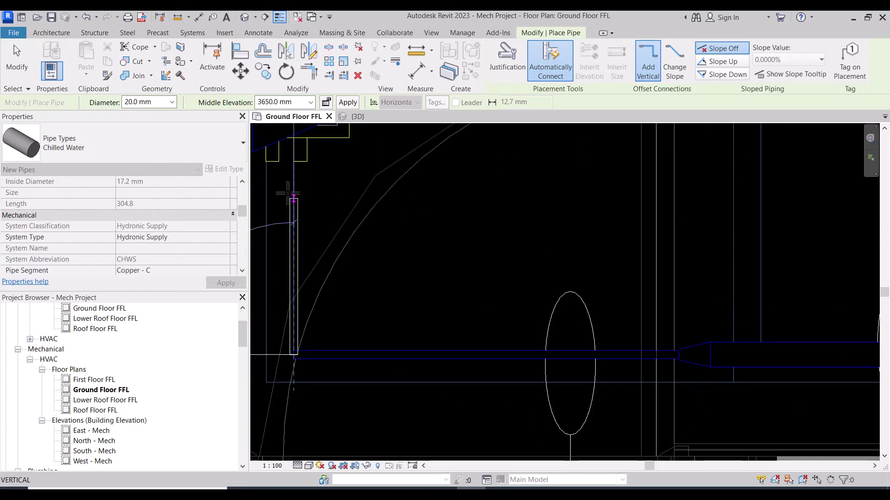
scroll(361, 223, "down", 3)
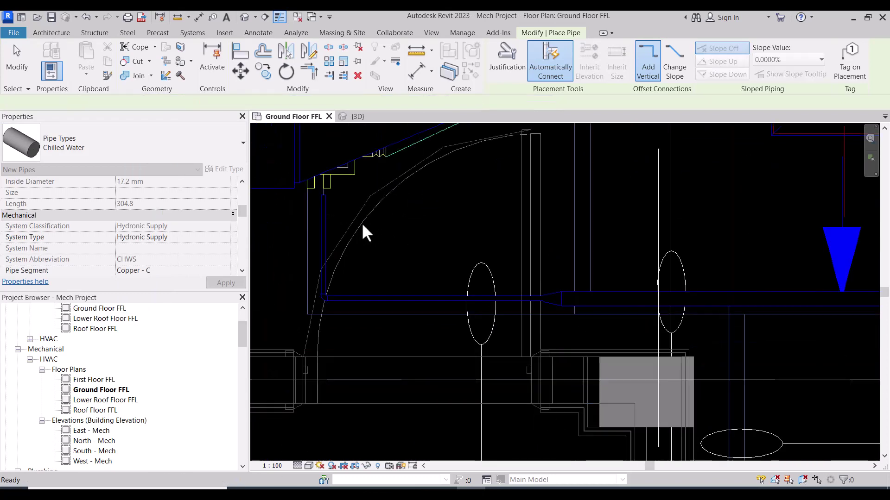
key("Escape")
key("Escape")
scroll(361, 222, "down", 2)
scroll(348, 226, "up", 2)
key("d")
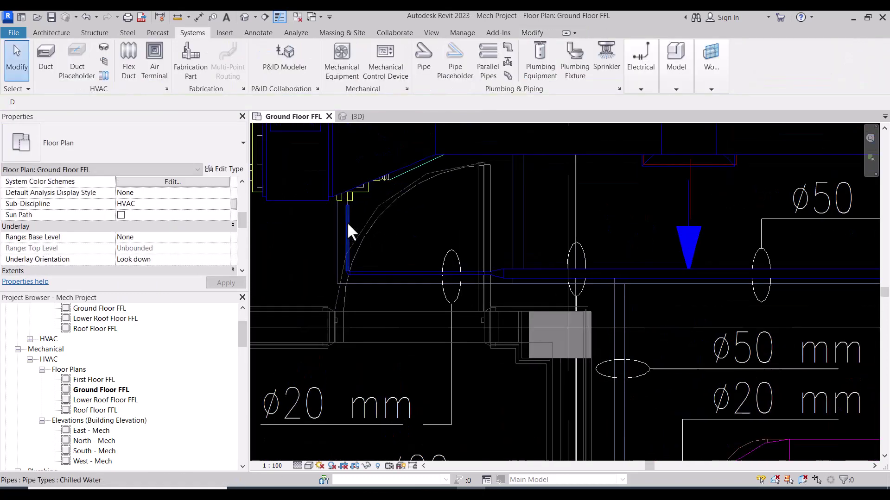
- Move the new vertical branch pipe further left and clear the selection
left_click(347, 221)
mouse_move(346, 221)
left_mouse_down()
mouse_move(313, 220)
mouse_move(313, 203)
left_mouse_up()
key("Escape")
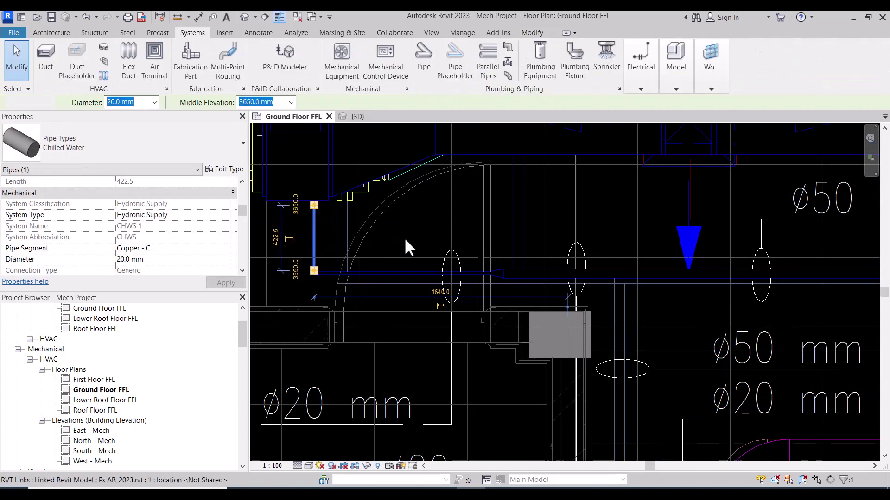
scroll(404, 237, "down", 3)
key("Escape")
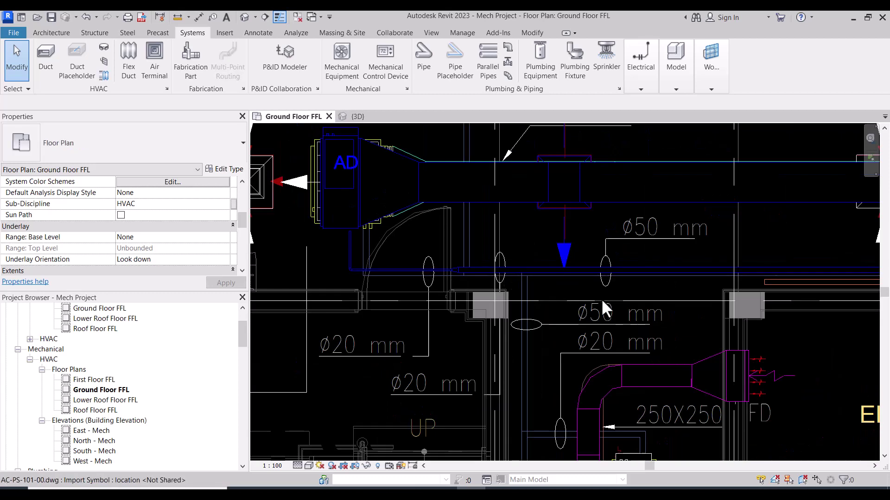
- Start a new pipe on the chilled water return main using the CS shortcut
left_click(763, 283)
right_click(766, 281)
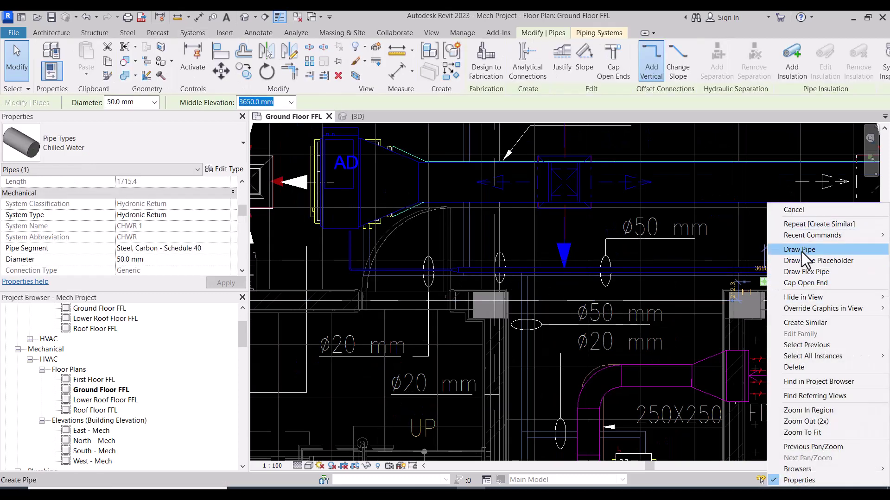
key("Escape")
key("c")
key("s")
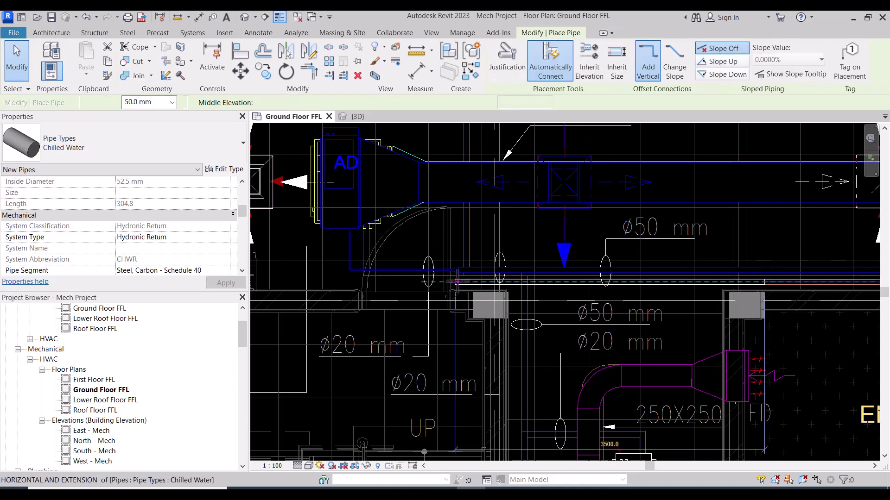
scroll(422, 281, "up", 2)
left_click(465, 281)
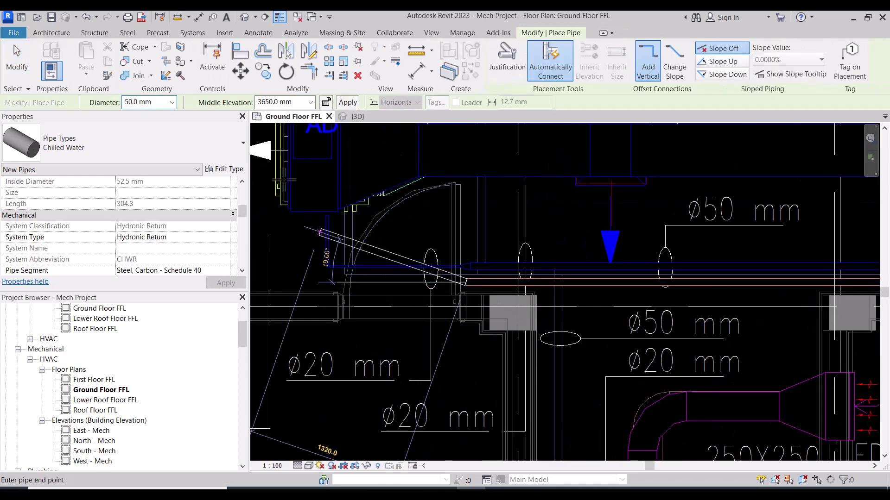
- Draw the 20 mm return branch with a horizontal run and a vertical rise
left_click(172, 102)
left_click(136, 141)
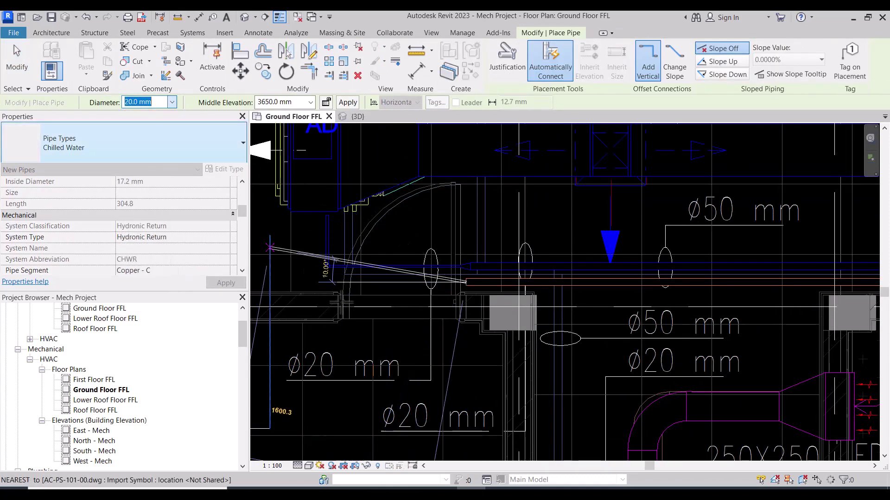
left_click(317, 282)
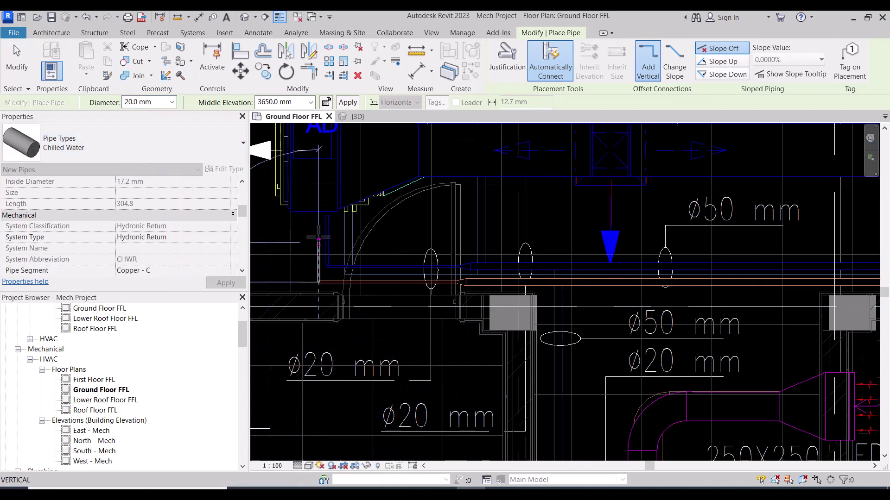
left_click(320, 219)
scroll(372, 243, "down", 2)
scroll(366, 251, "down", 3)
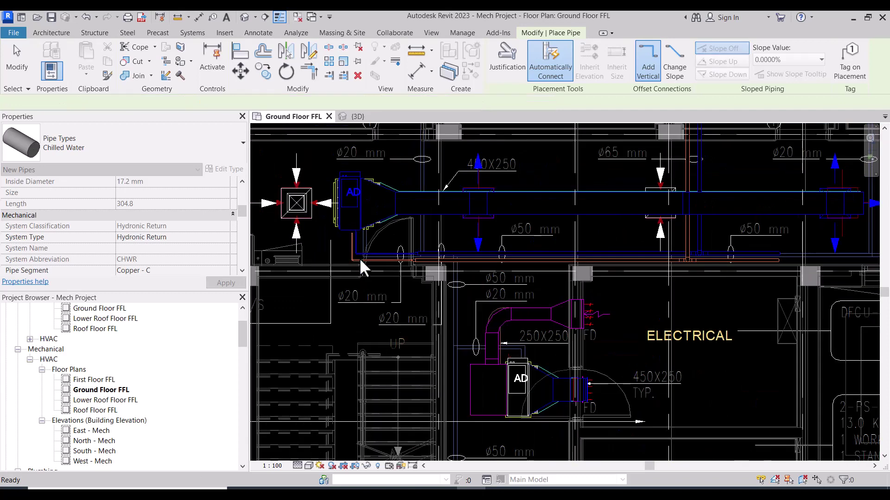
key("Escape")
key("Escape")
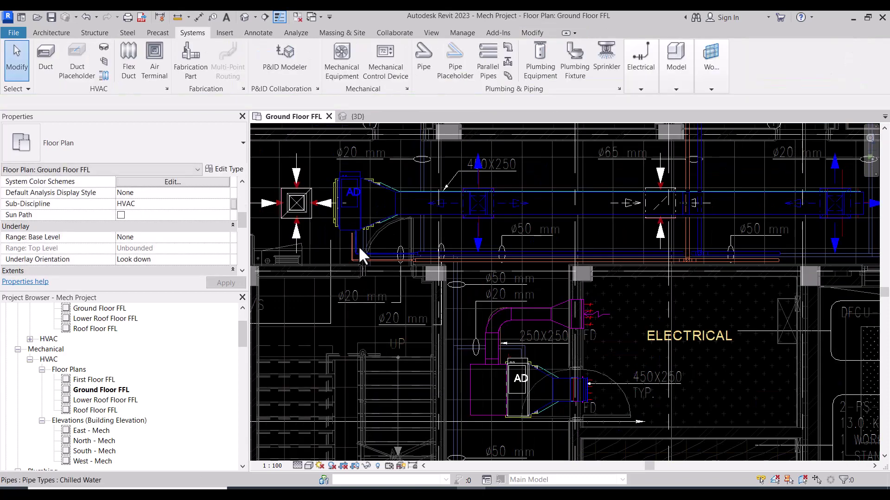
- Uncheck the AD parameter for fan coil unit FCU-06 in Properties
scroll(356, 234, "up", 4)
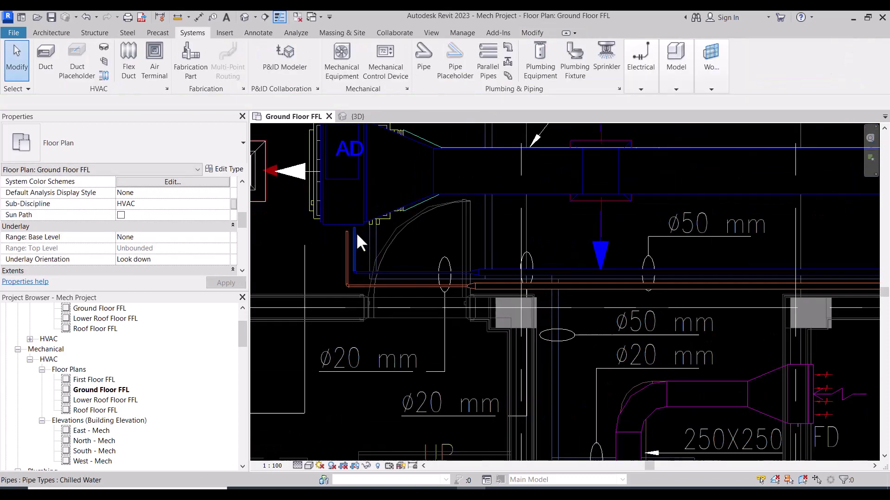
left_click(329, 221)
scroll(357, 262, "down", 2)
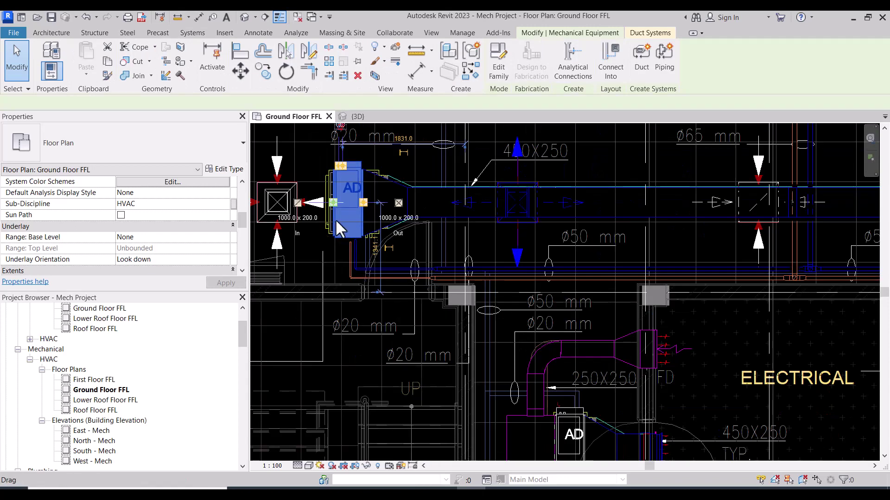
mouse_move(240, 221)
left_mouse_down()
mouse_move(239, 246)
mouse_move(238, 186)
left_mouse_up()
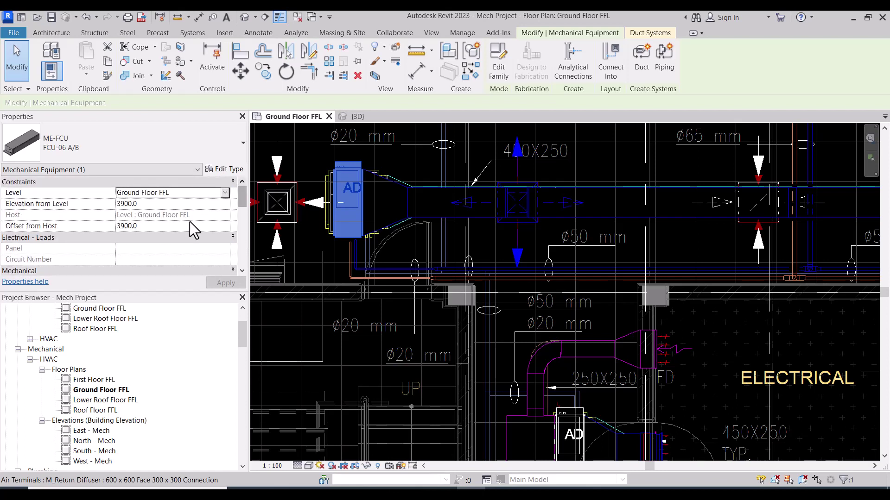
scroll(189, 221, "down", 2)
scroll(188, 221, "down", 2)
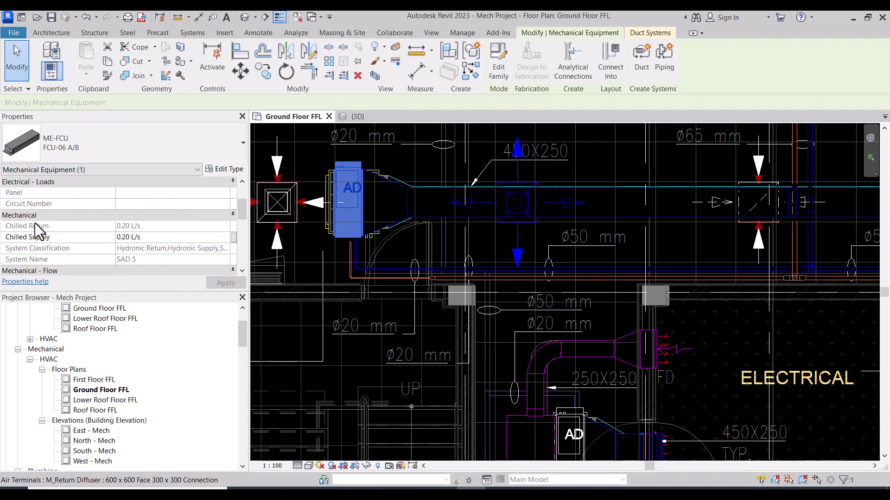
scroll(153, 225, "down", 2)
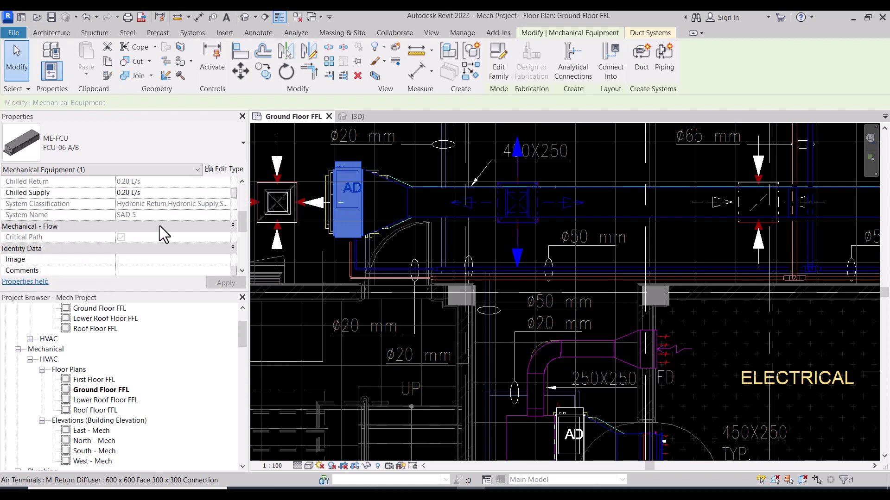
scroll(160, 226, "down", 2)
scroll(160, 225, "down", 1)
scroll(160, 225, "down", 1)
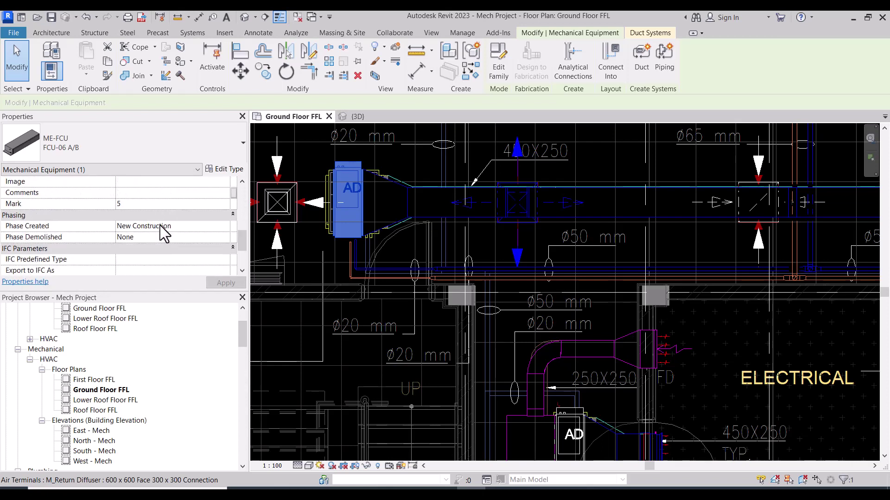
scroll(160, 225, "down", 1)
scroll(160, 226, "down", 1)
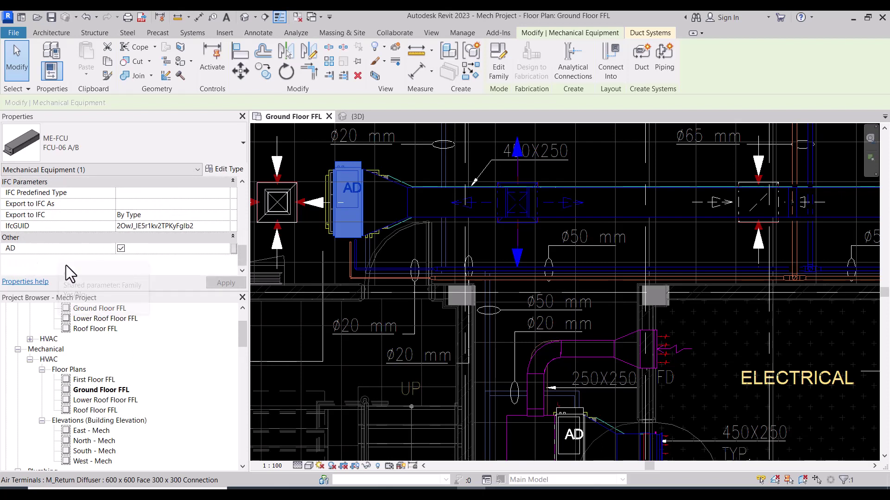
left_click(121, 248)
left_click(318, 238)
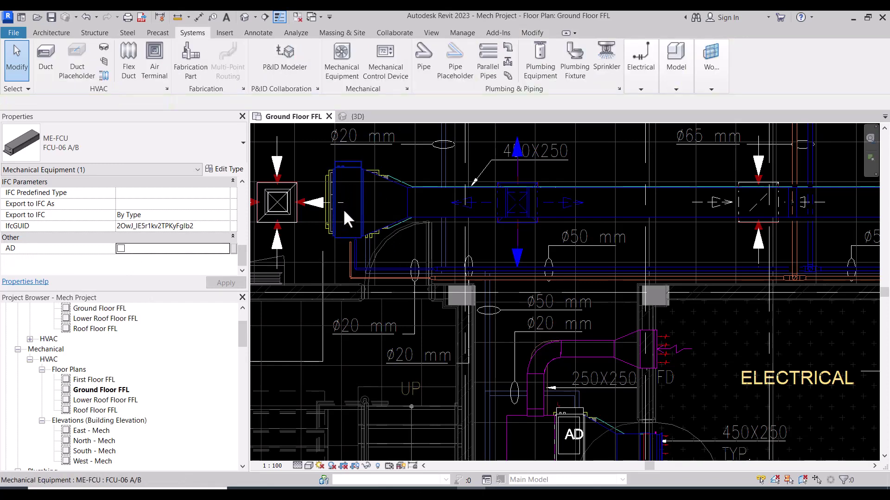
- Reselect FCU-06 to check its properties, then clear the selection
scroll(343, 209, "down", 2)
left_click(334, 223)
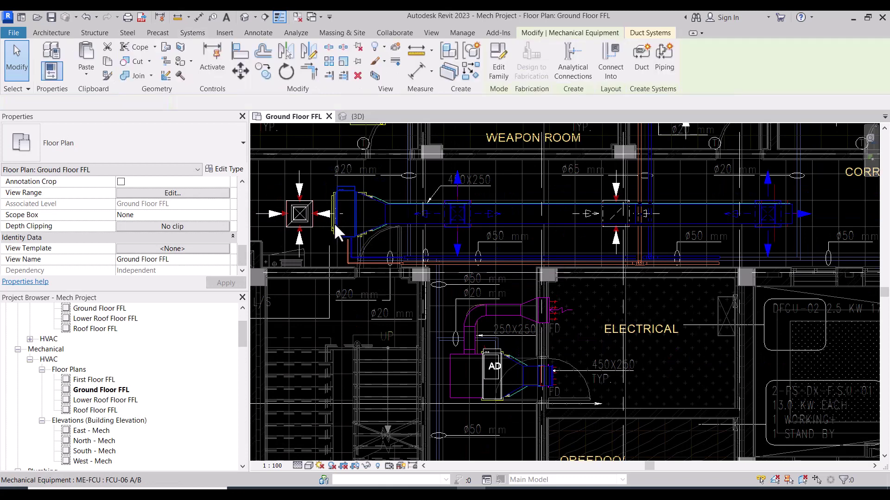
scroll(334, 223, "up", 2)
scroll(370, 238, "down", 1)
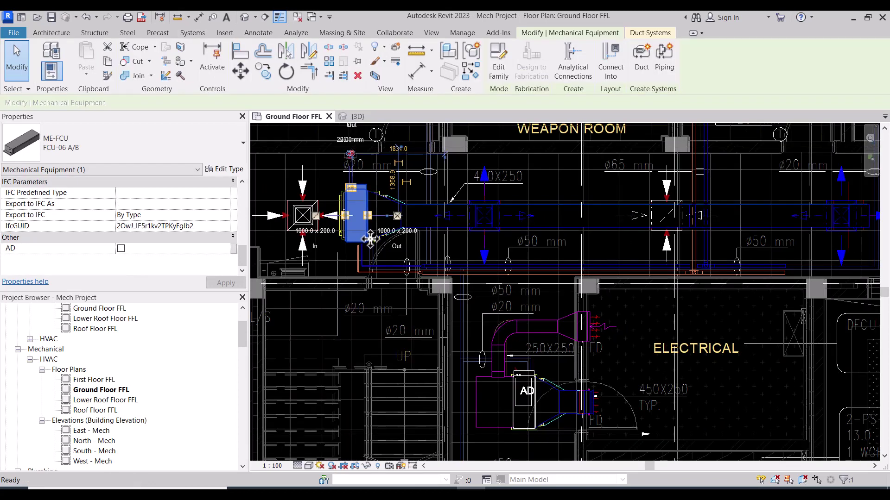
key("Escape")
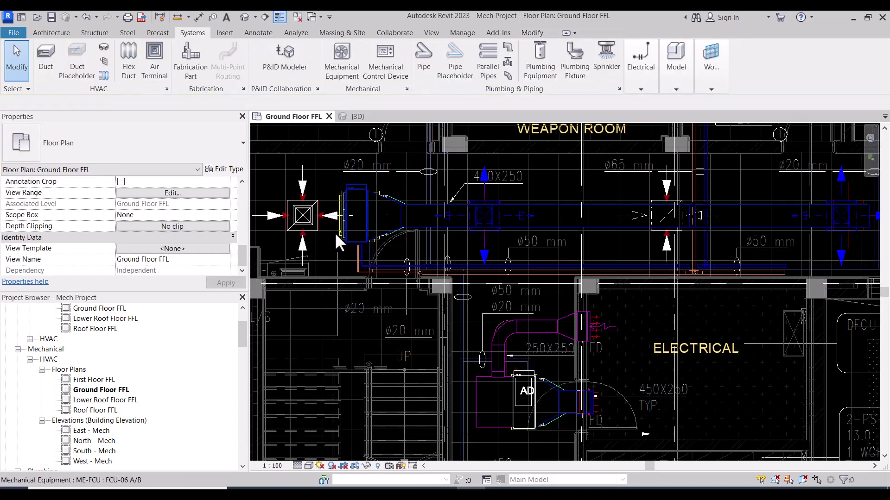
left_click(364, 216)
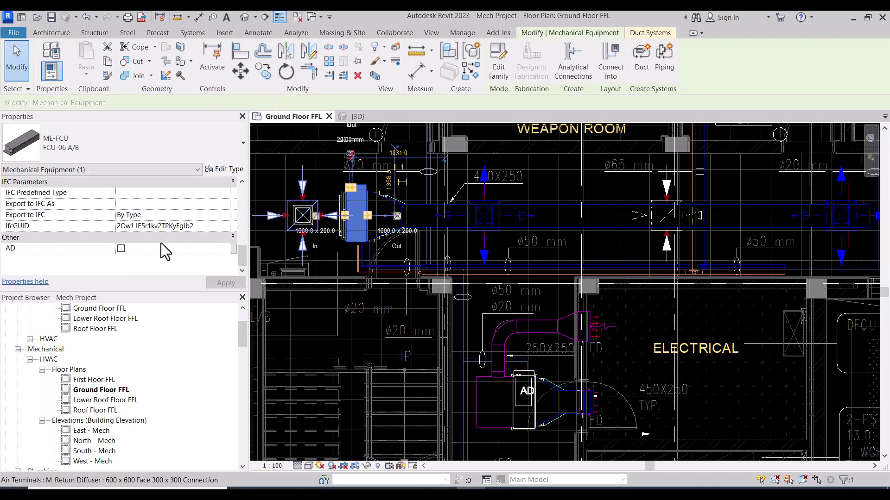
scroll(174, 246, "up", 1)
scroll(176, 245, "up", 1)
scroll(176, 245, "up", 1)
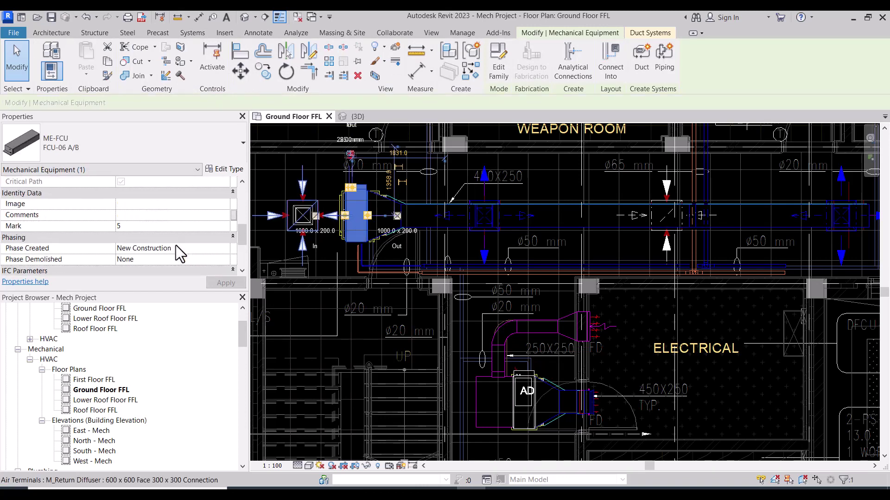
scroll(176, 245, "up", 1)
scroll(176, 243, "up", 1)
scroll(176, 244, "up", 1)
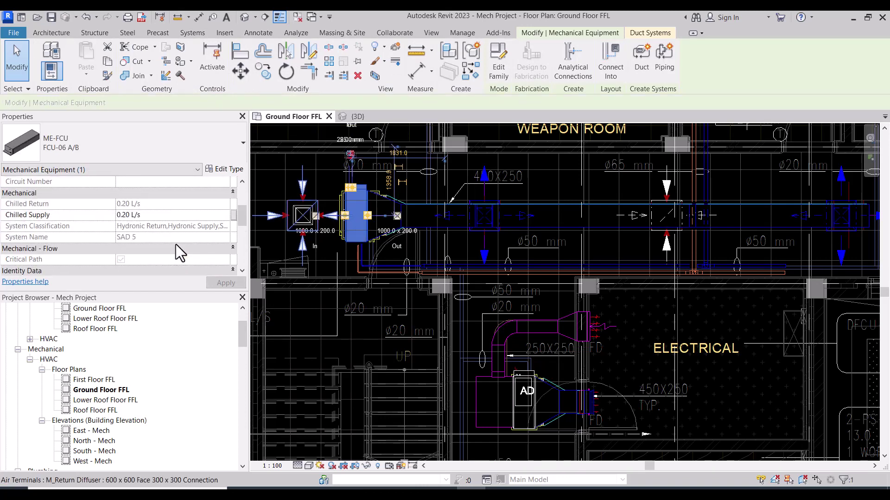
scroll(176, 244, "up", 2)
key("Escape")
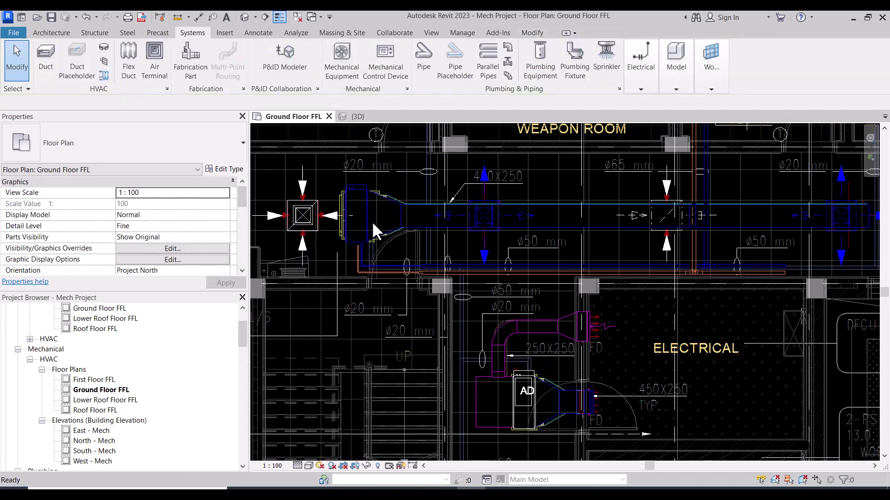
- Zoom and pan the plan toward the weapon room
scroll(360, 244, "up", 3)
scroll(362, 239, "up", 1)
scroll(365, 235, "down", 4)
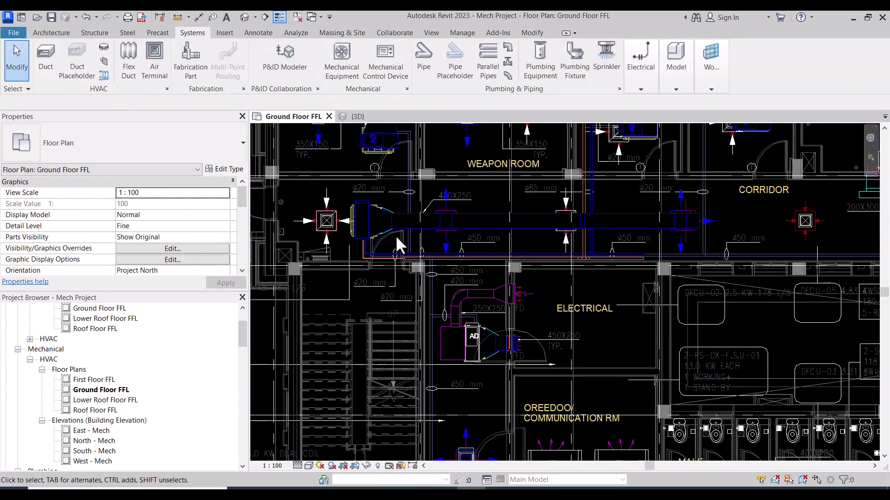
scroll(402, 239, "up", 4)
scroll(431, 250, "down", 2)
scroll(423, 302, "down", 1)
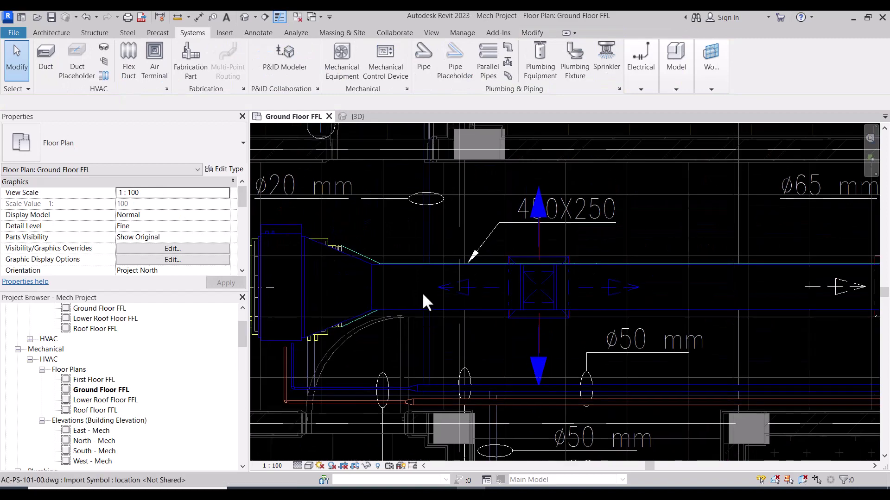
mouse_move(423, 301)
middle_mouse_down()
mouse_move(431, 240)
mouse_move(419, 244)
middle_mouse_up()
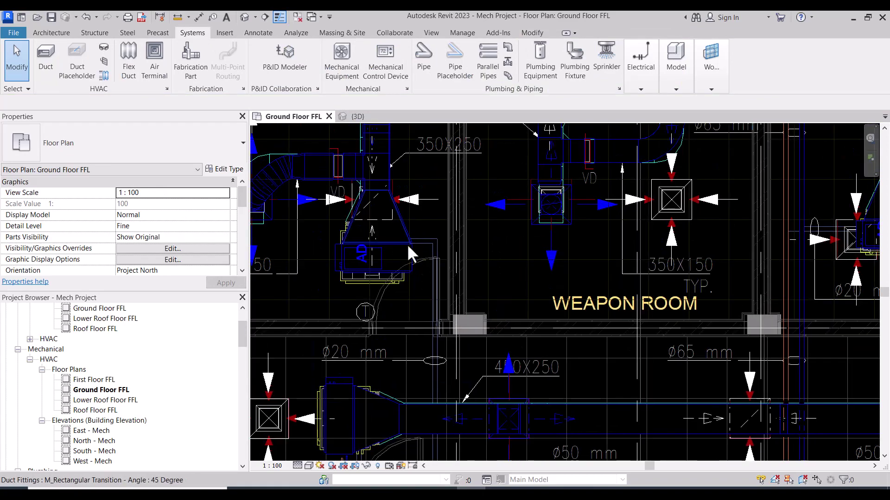
scroll(427, 236, "down", 2)
scroll(427, 237, "down", 2)
- Zoom in and select the existing chilled water pipe near the Weapon Room fan coil unit
scroll(435, 349, "up", 5)
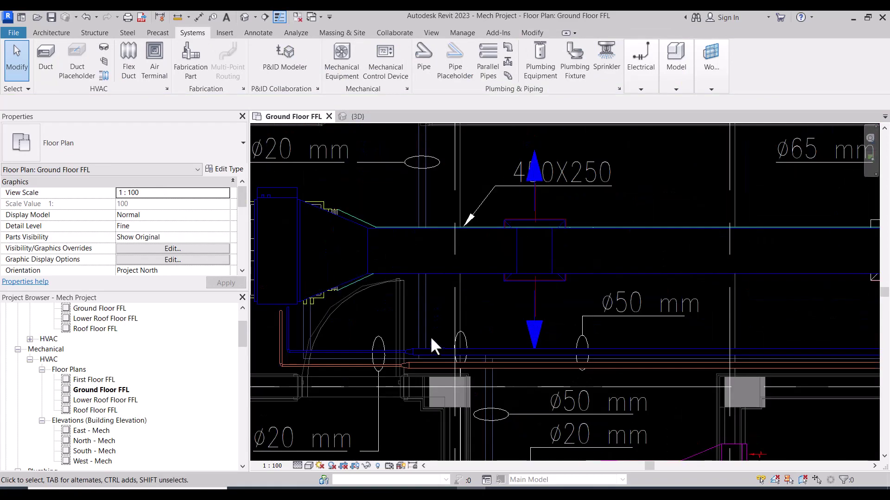
scroll(433, 344, "up", 1)
scroll(431, 342, "up", 1)
scroll(420, 304, "down", 2)
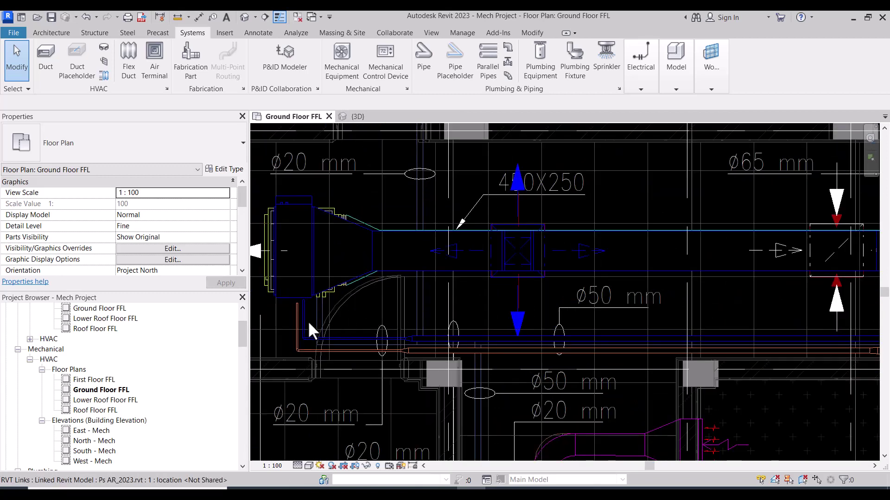
left_click(421, 310)
scroll(421, 310, "up", 1)
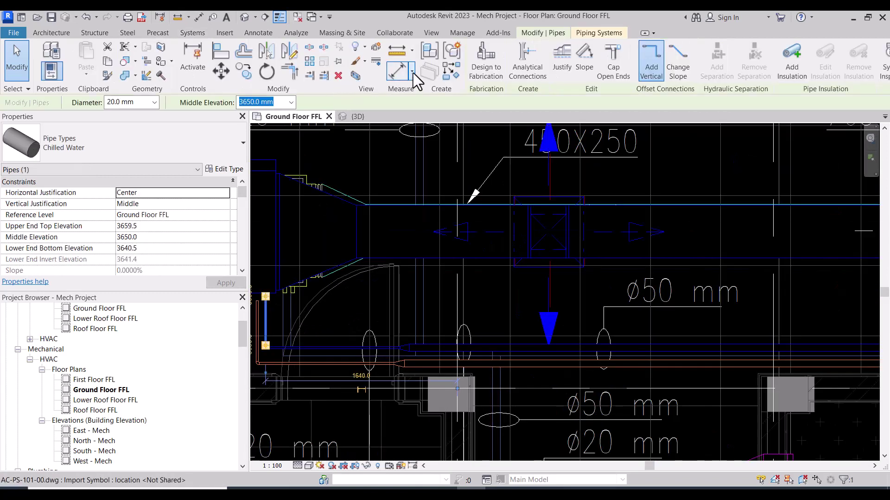
- Create a matching 20 mm pipe at 3900 mm middle elevation, then end pipe placement
key("c")
key("s")
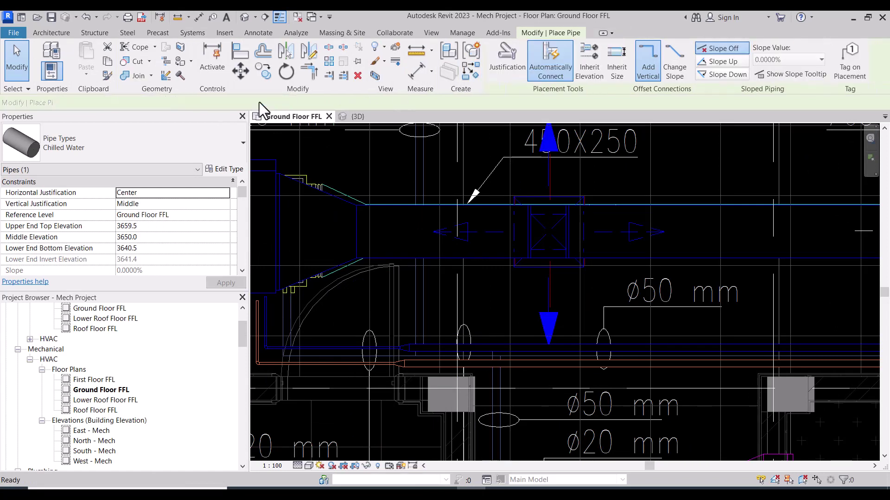
type("3")
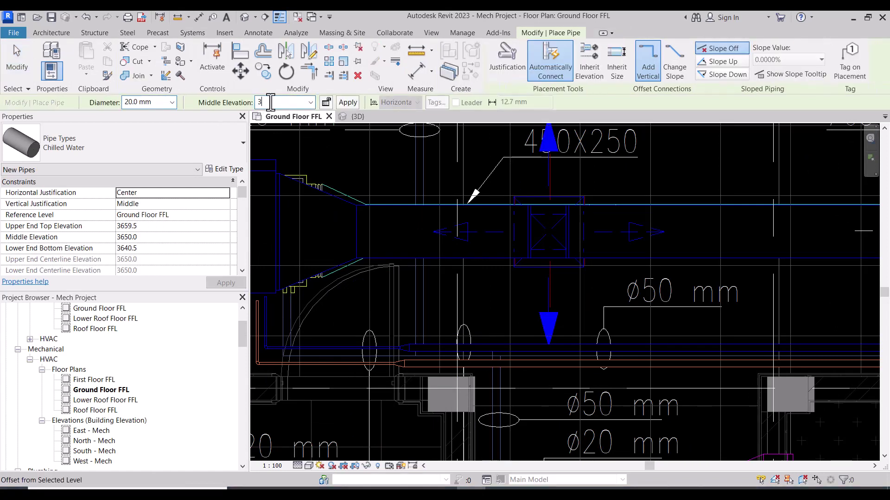
type("90")
key("Return")
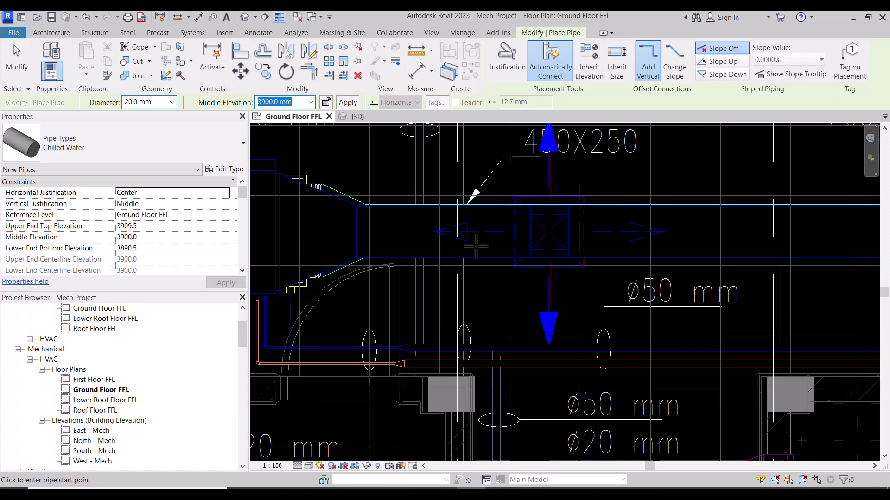
middle_click_drag(477, 243, 455, 333)
scroll(456, 332, "down", 2)
scroll(451, 315, "down", 1)
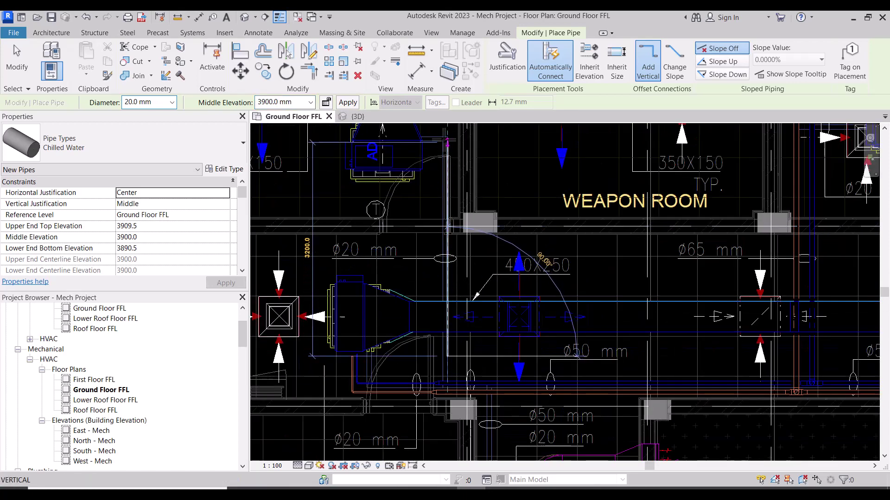
scroll(447, 142, "up", 3)
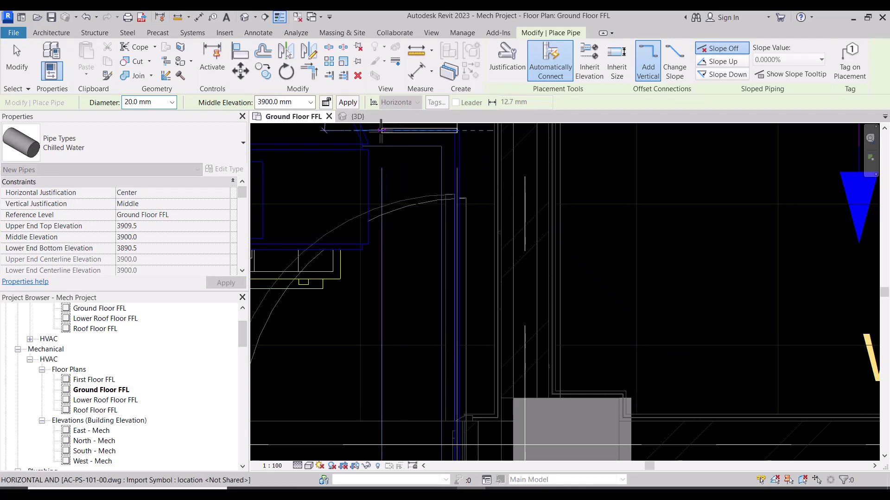
key("Escape")
key("Escape")
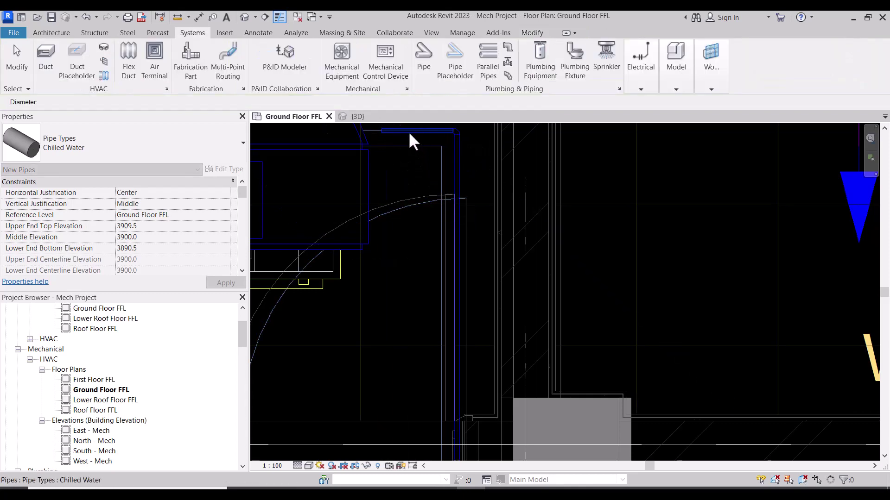
- Stretch the new branch pipe's end down toward the mains below the 450X250 duct
left_click(402, 132)
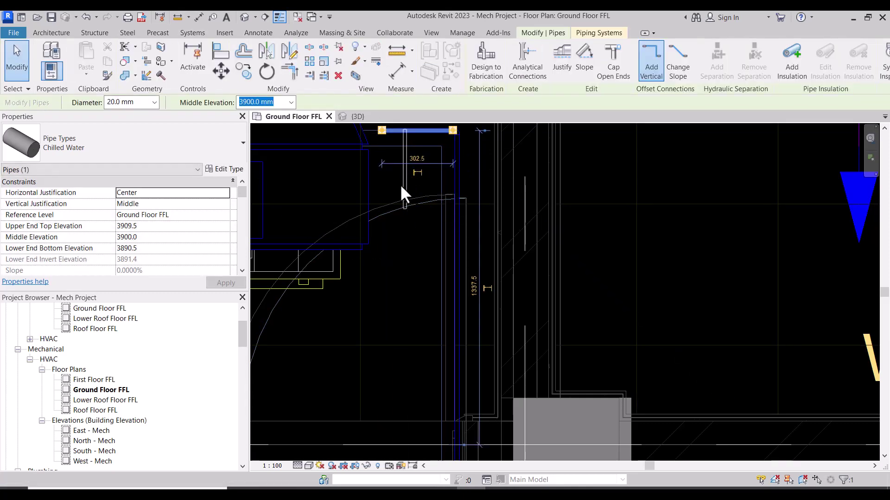
key("Escape")
key("d")
mouse_move(410, 130)
left_mouse_down()
mouse_move(409, 193)
mouse_move(452, 201)
left_mouse_up()
scroll(451, 201, "down", 3)
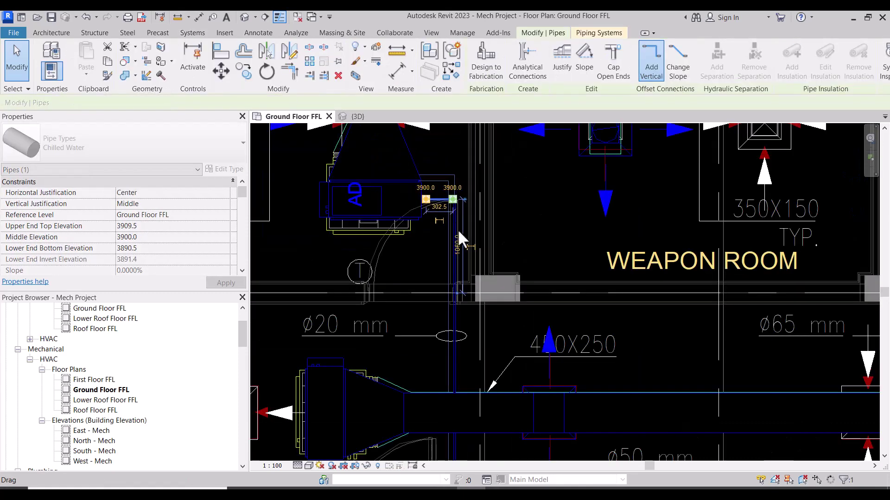
middle_click_drag(459, 354, 438, 297)
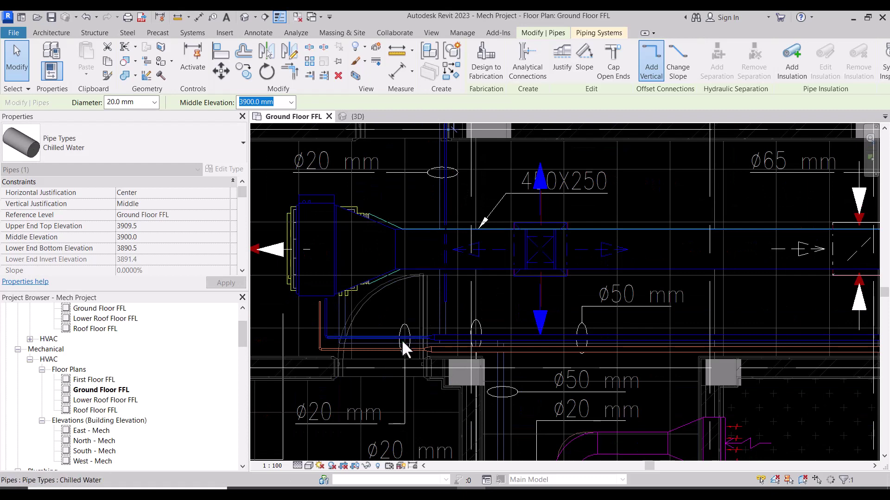
- Draw a matching 3650 mm branch from the main up to the fan coil unit's connector
left_click(452, 72)
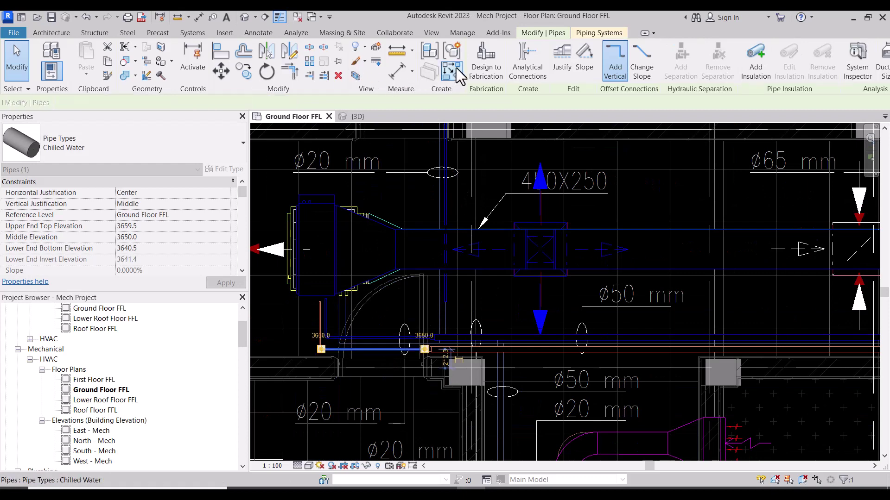
left_click(439, 297)
middle_click_drag(440, 166, 471, 347)
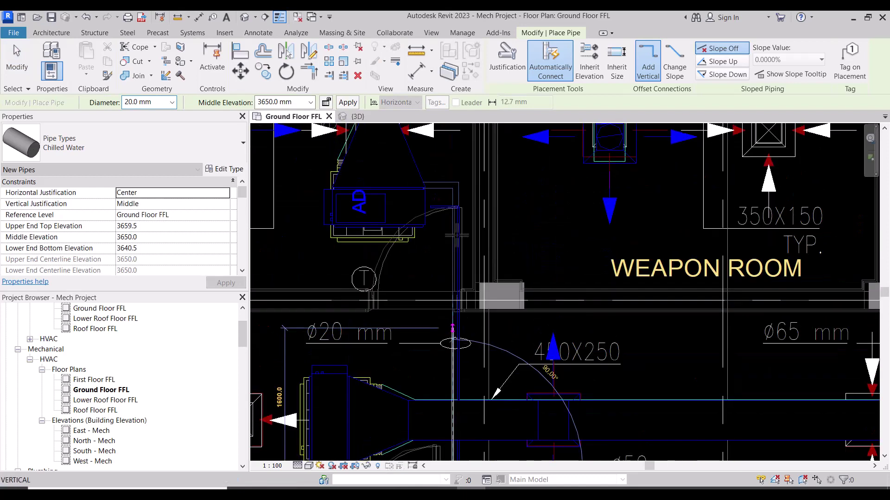
scroll(447, 206, "up", 5)
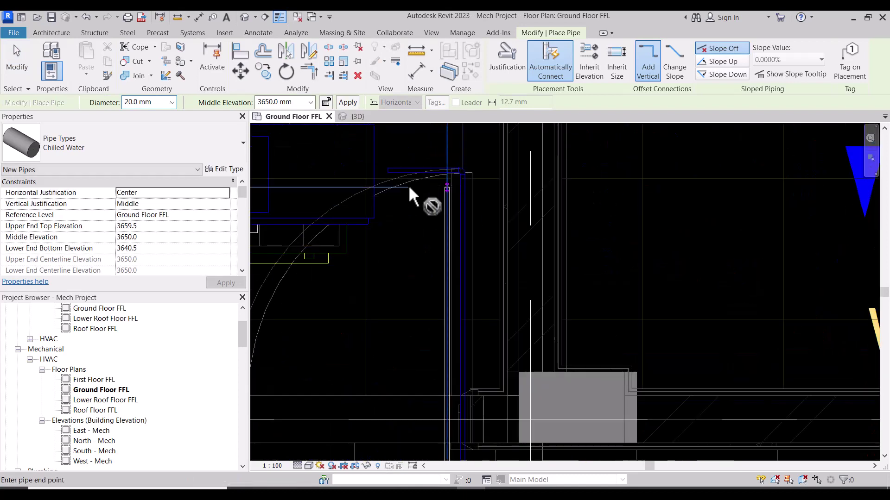
left_click(392, 187)
scroll(408, 227, "down", 5)
- Drag the vertical 20 mm branch's lower end onto the horizontal chilled water main
key("Escape")
key("Escape")
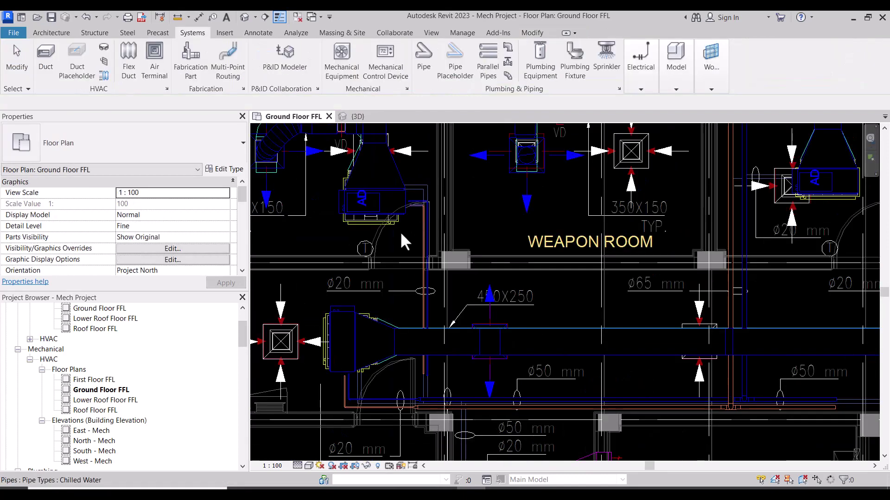
scroll(368, 212, "down", 3)
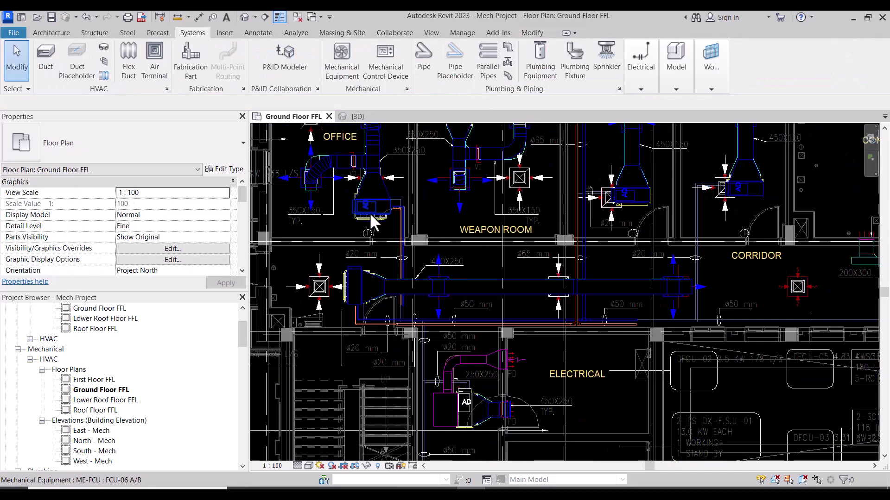
scroll(385, 310, "up", 3)
scroll(435, 326, "up", 3)
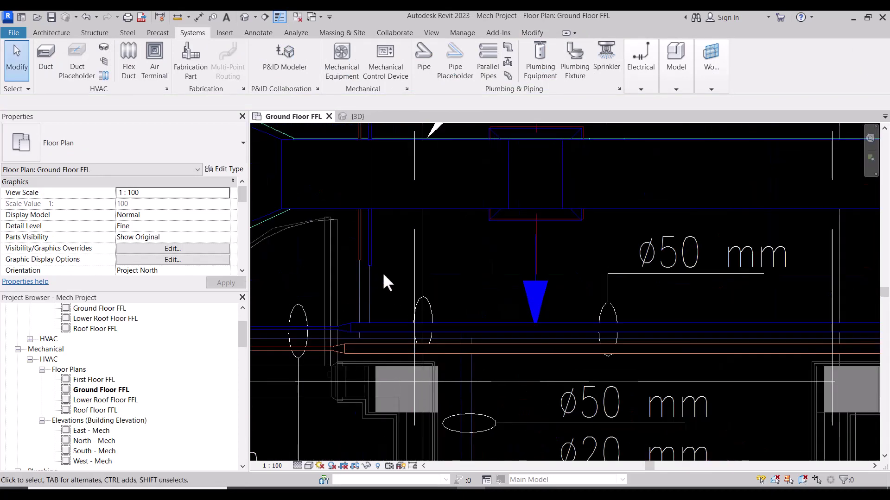
left_click(370, 263)
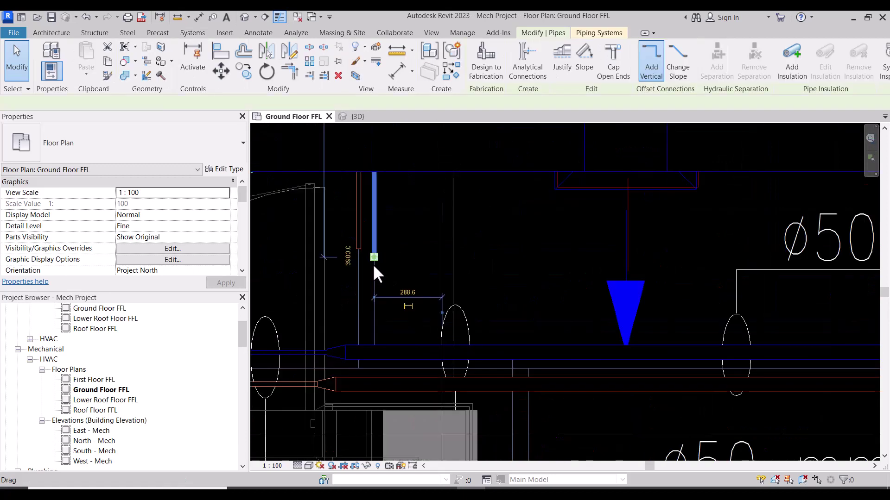
left_click_drag(371, 264, 374, 352)
scroll(374, 348, "up", 2)
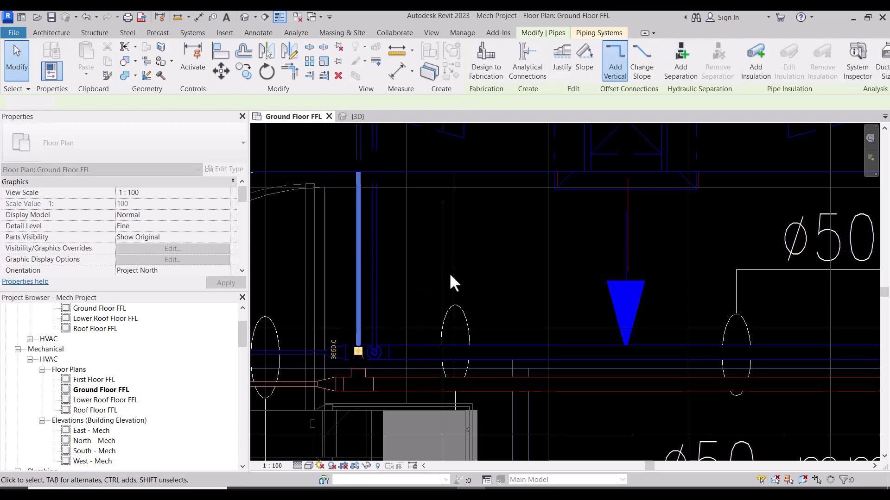
scroll(447, 274, "down", 3)
scroll(447, 274, "down", 2)
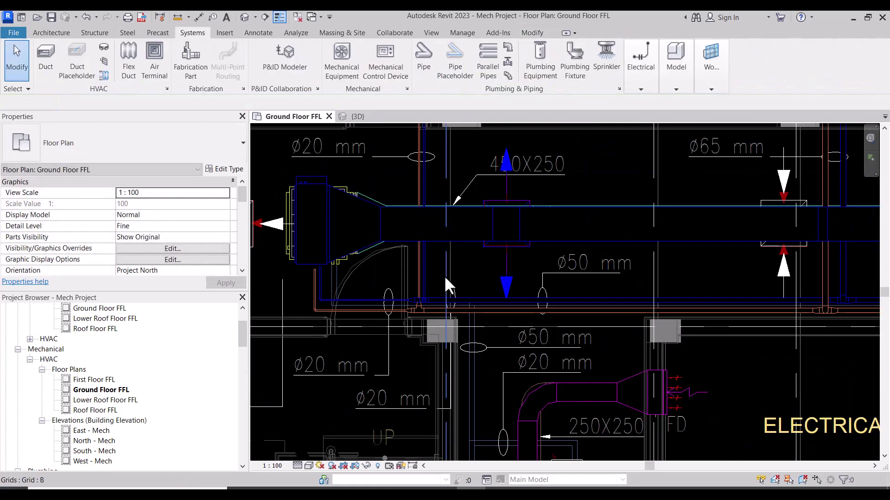
key("Escape")
scroll(477, 283, "down", 1)
scroll(476, 284, "down", 1)
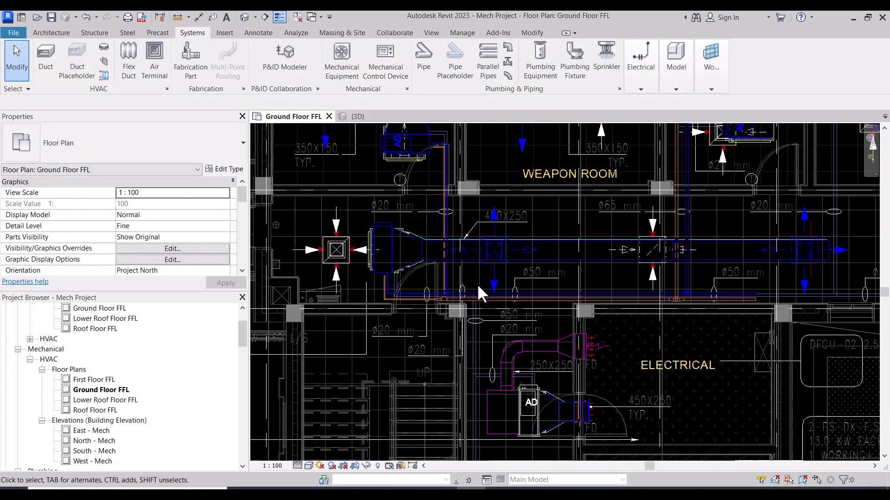
scroll(552, 267, "down", 1)
middle_click_drag(593, 270, 464, 304)
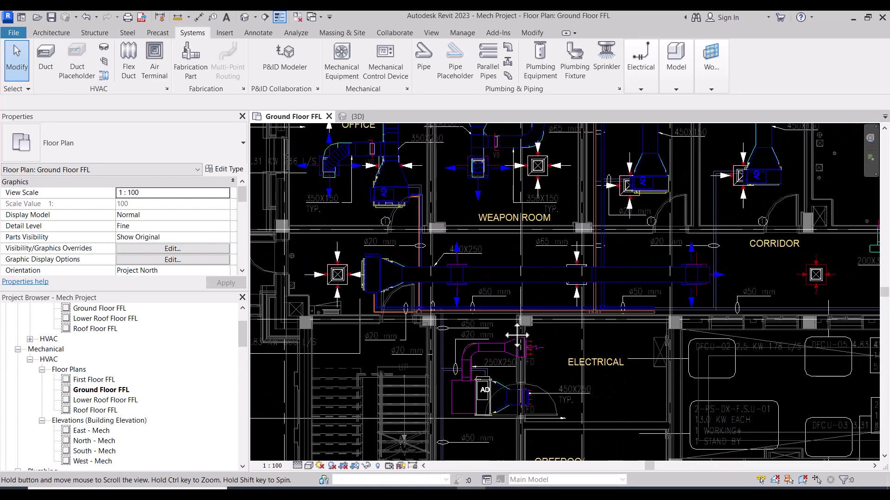
left_click(465, 313)
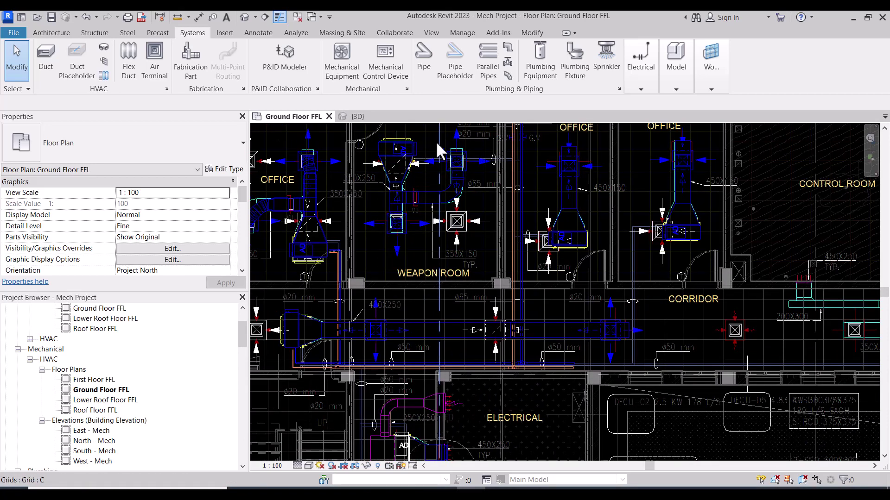
scroll(484, 138, "up", 2)
scroll(462, 218, "up", 2)
scroll(577, 335, "up", 2)
scroll(655, 327, "up", 1)
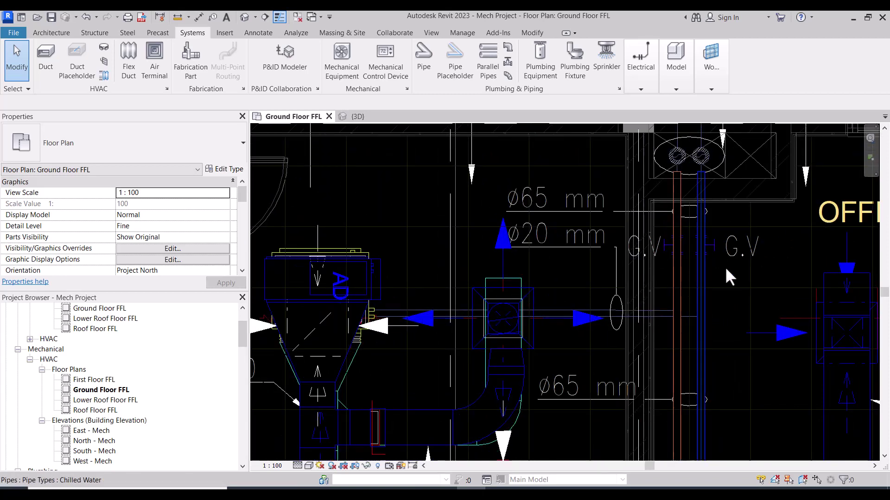
scroll(482, 213, "down", 2)
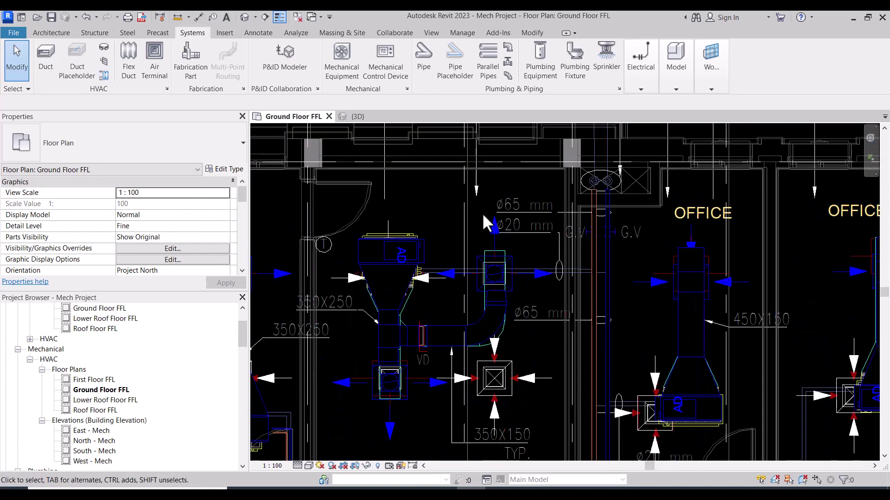
scroll(482, 212, "down", 1)
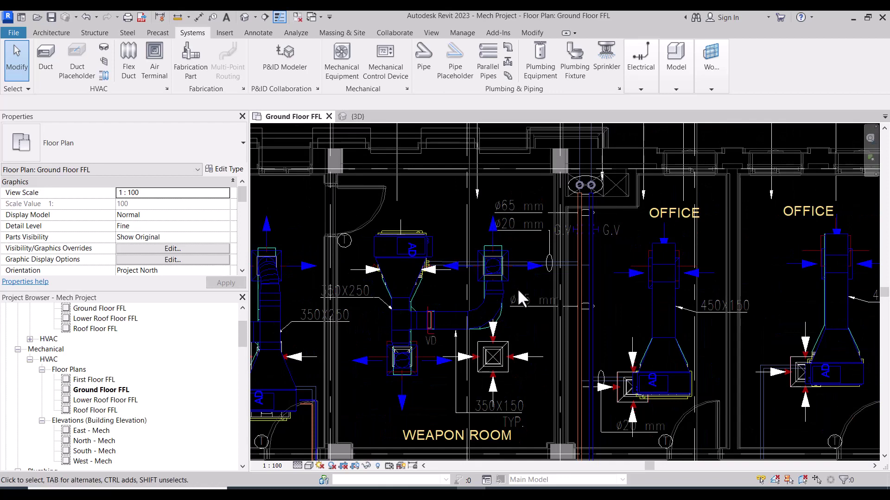
type("D")
left_click(314, 420)
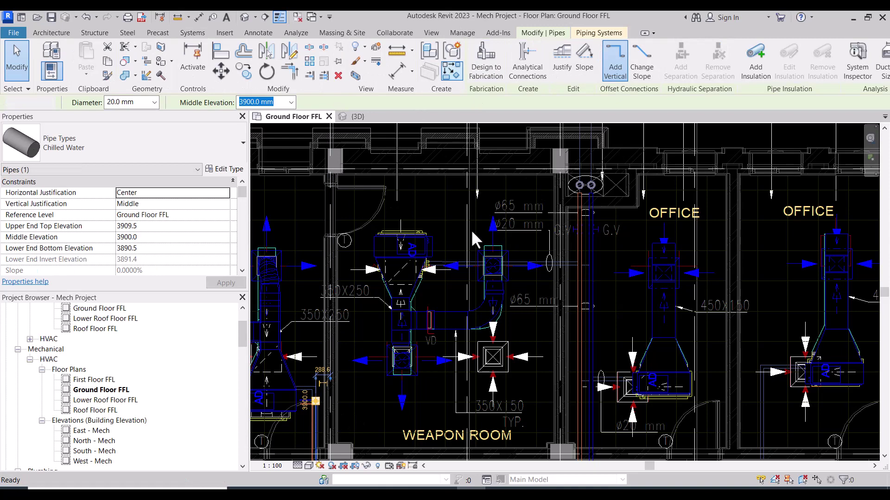
- Draw the 20 mm chilled water supply branch at 3900 mm toward the risers with CS
key("c")
key("s")
scroll(470, 229, "up", 3)
left_click(641, 240)
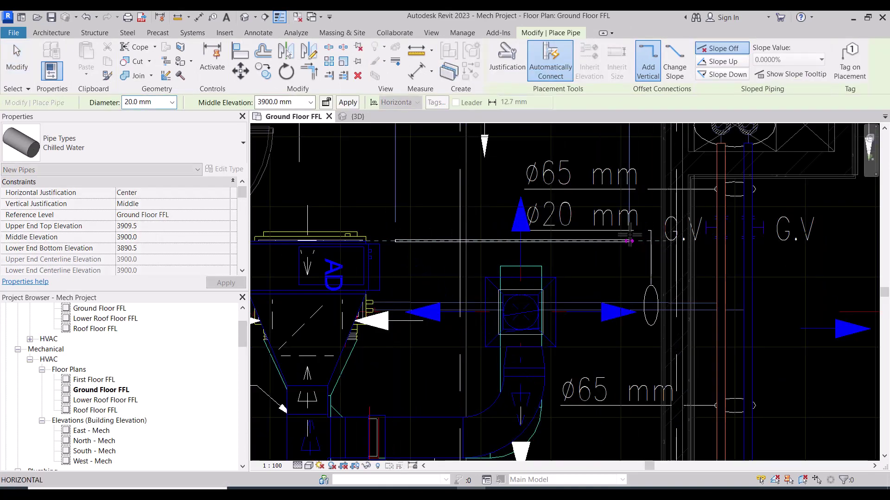
key("Escape")
- Start a matching pipe set to Hydronic Return and begin the return run beside the supply
left_click(477, 240)
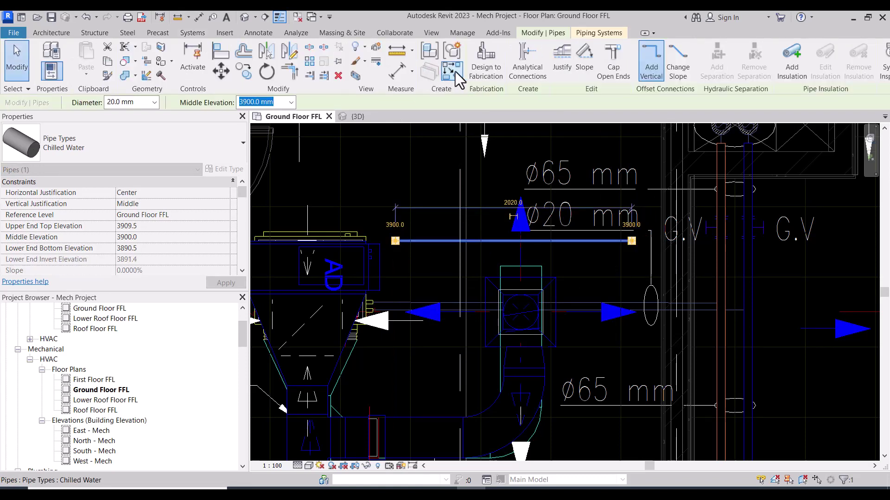
key("p")
key("i")
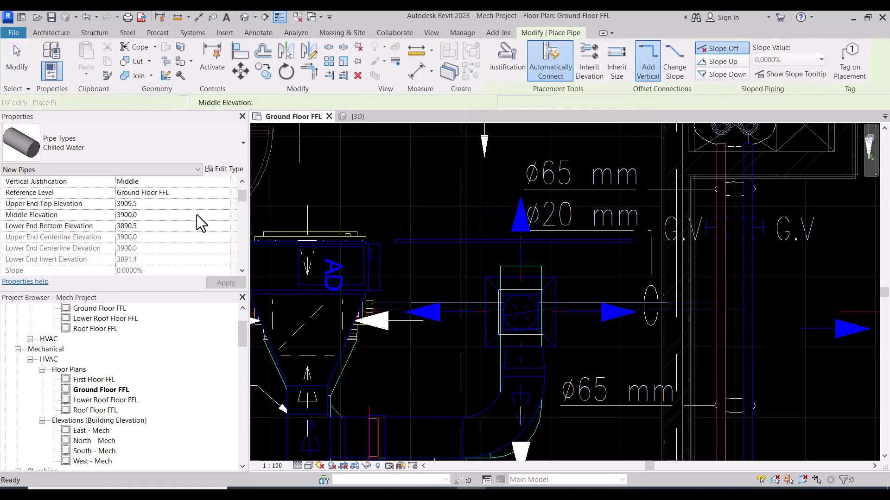
left_click(217, 235)
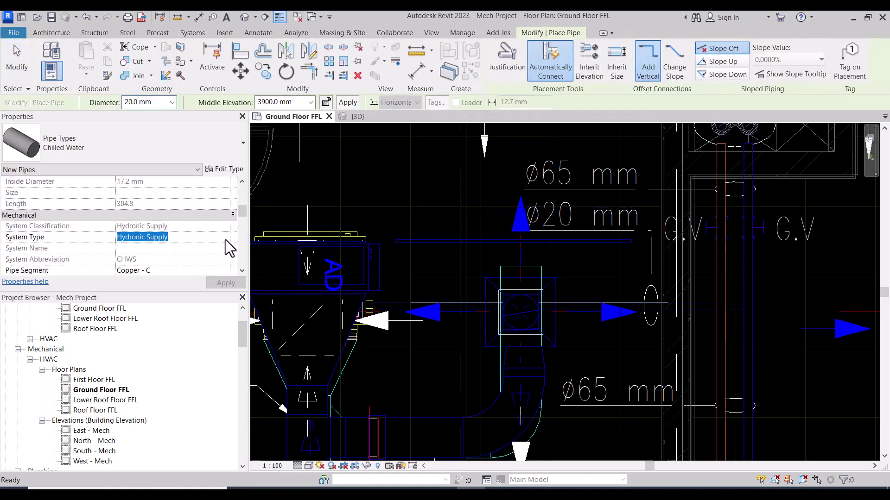
left_click(163, 284)
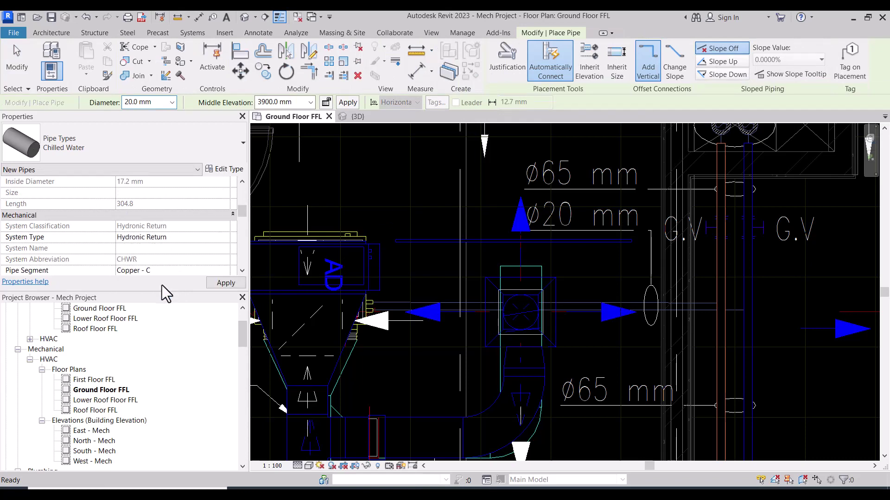
left_click(394, 251)
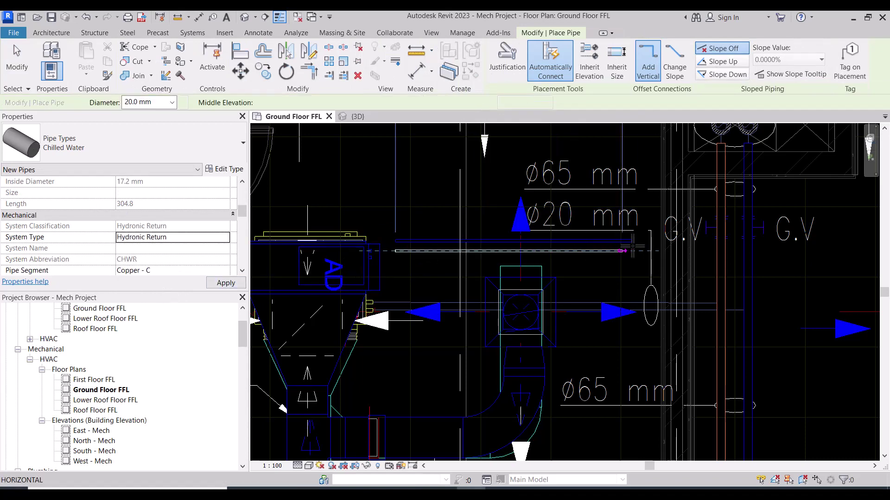
key("Escape")
key("Escape")
scroll(777, 228, "up", 2)
- Select both branch pipes and set their middle elevation to 3600 mm
scroll(713, 240, "up", 3)
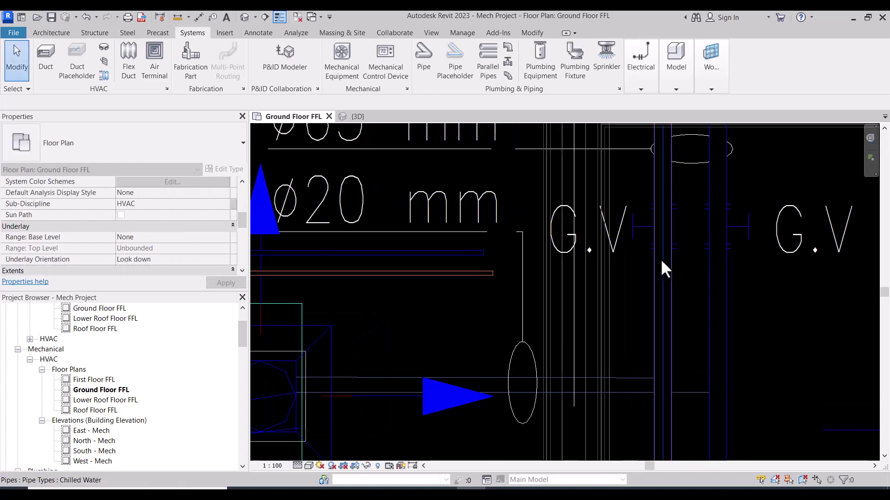
left_click(545, 278)
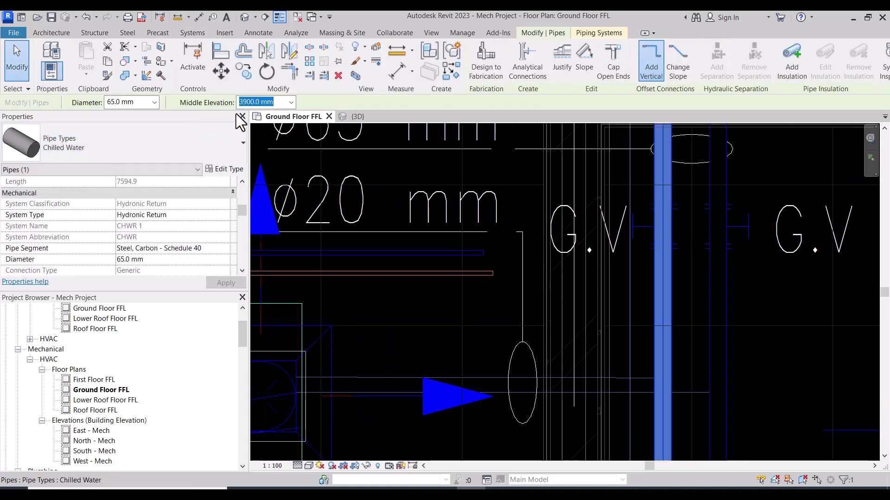
key("Escape")
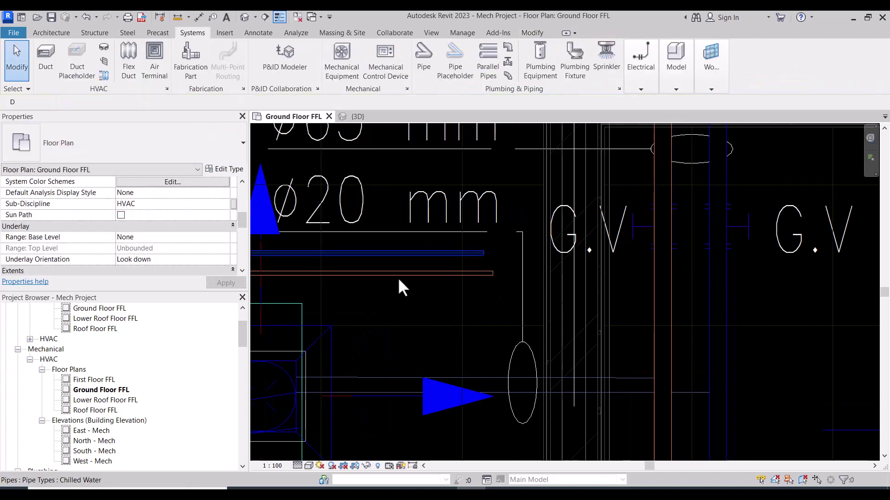
left_click(397, 253)
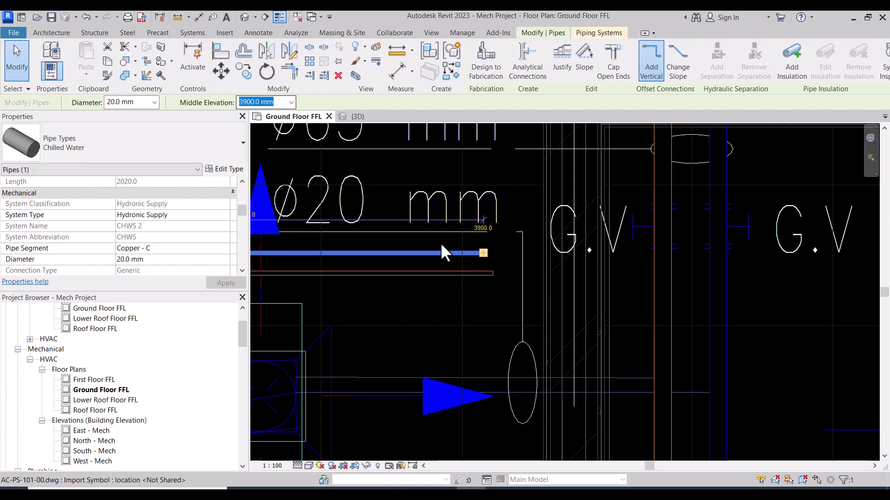
left_click(397, 273, "ctrl")
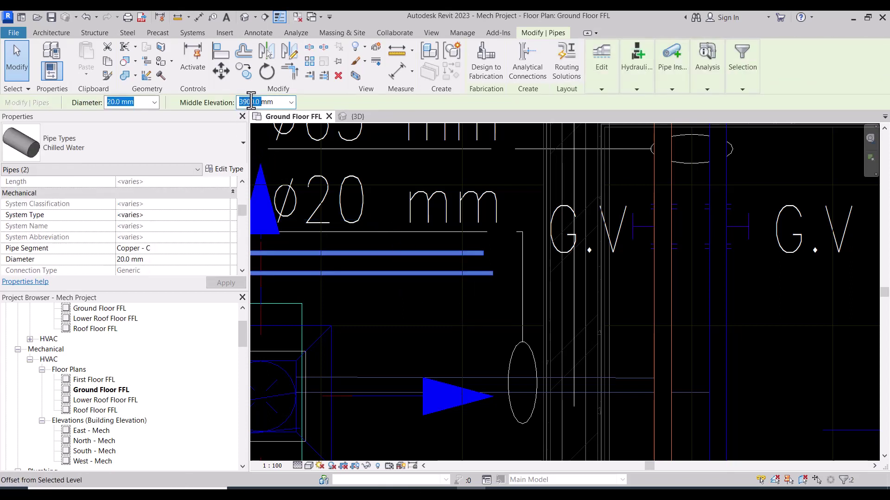
type("3")
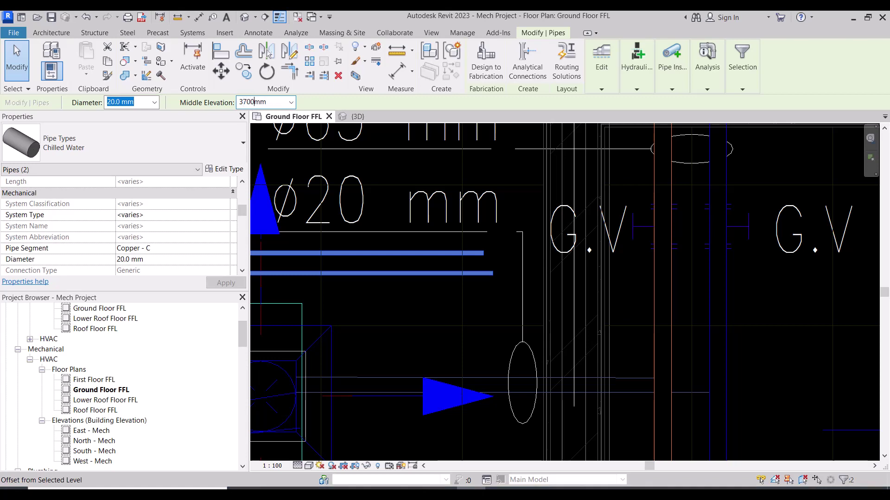
left_click(447, 317)
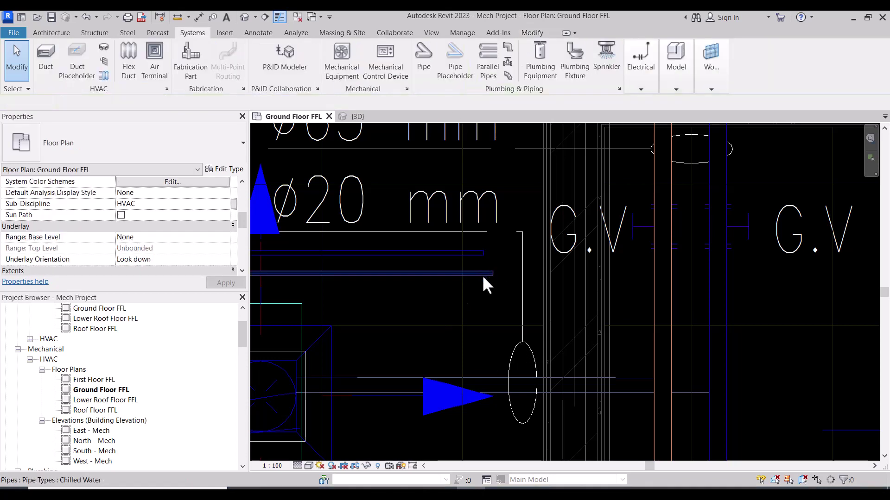
type("D")
- Extend both branches to the vertical mains, then undo both extensions
left_click(495, 273)
left_click_drag(492, 273, 662, 273)
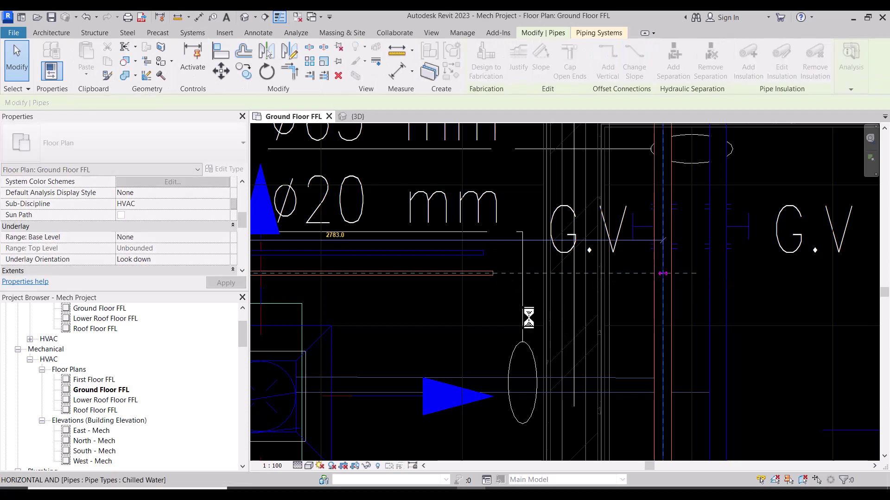
left_click(469, 253)
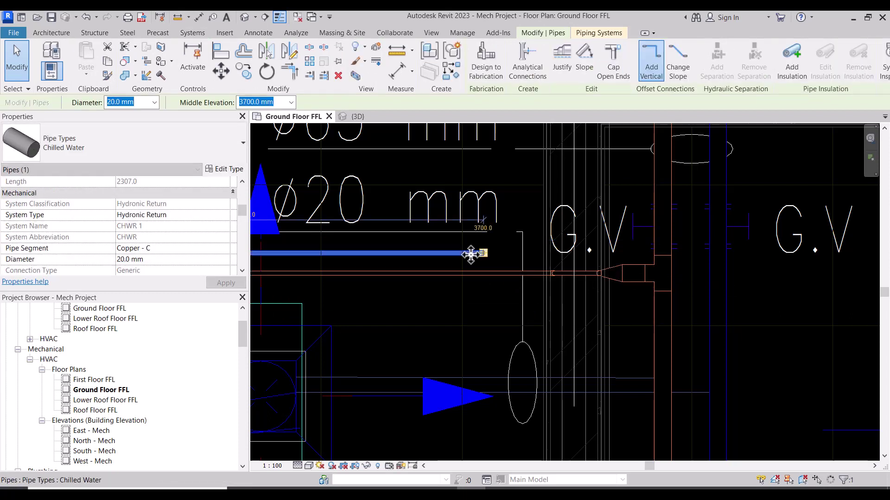
left_click_drag(471, 253, 719, 242)
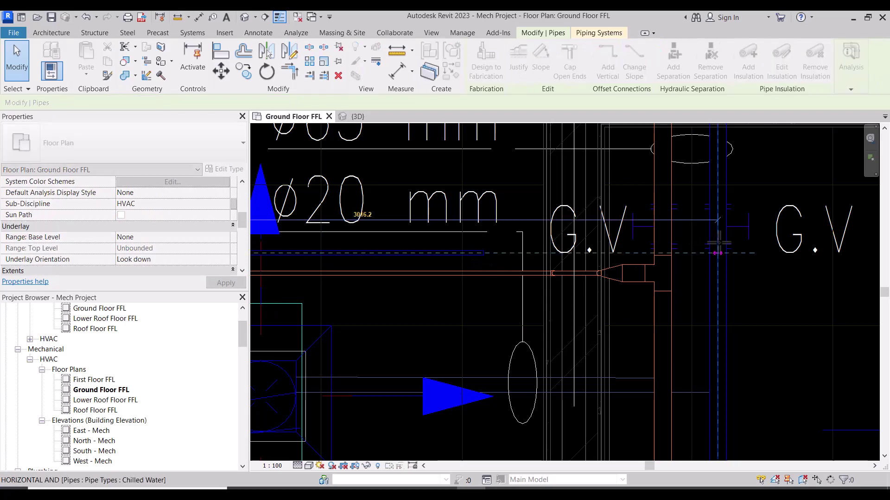
left_click_drag(718, 253, 718, 252)
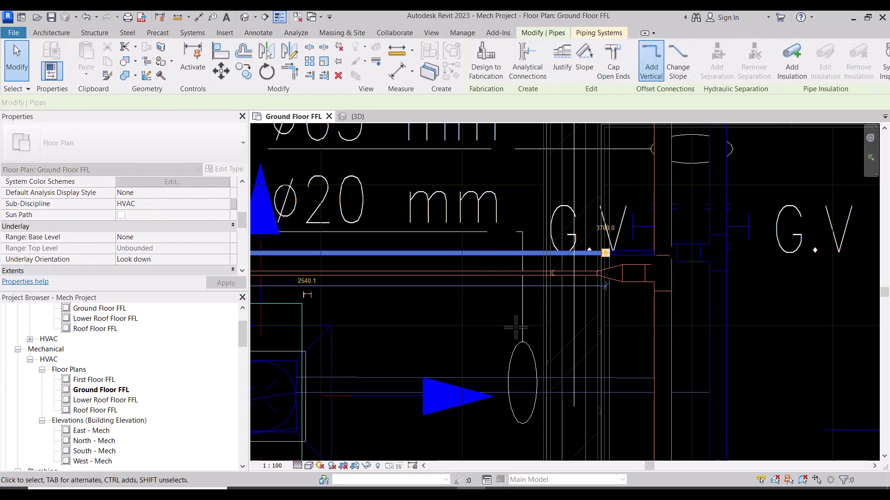
left_click(626, 290)
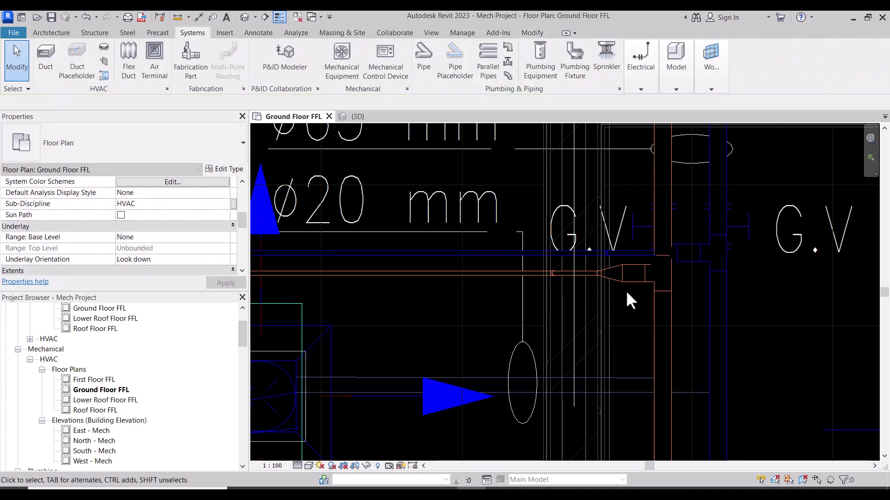
key("ctrl+z")
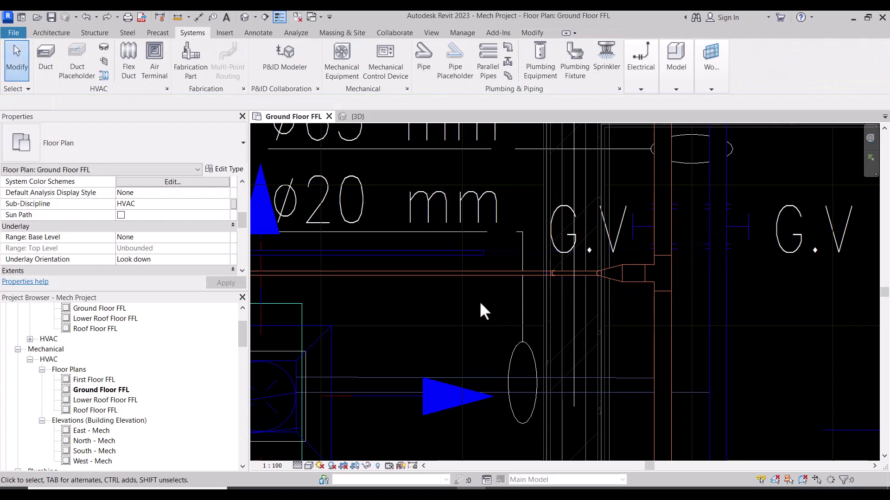
key("ctrl+z")
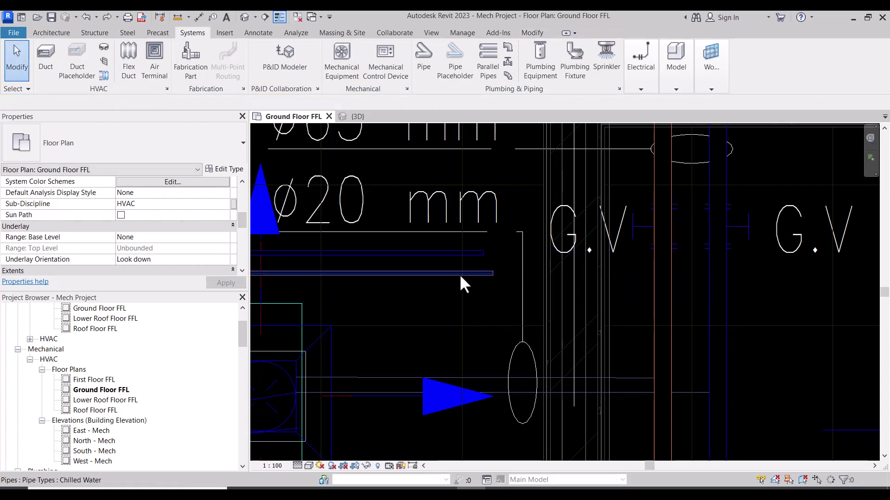
- Confirm the 3600 mm elevation and re-extend both branches to connect to the risers
left_click(456, 252)
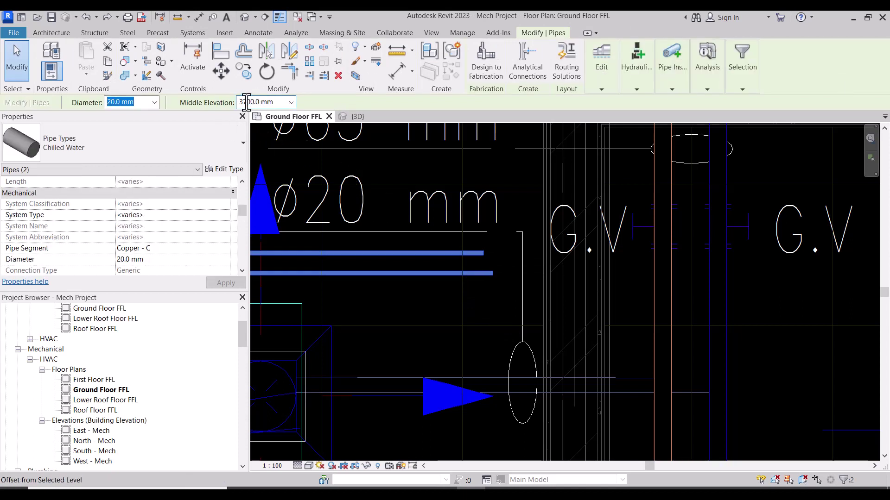
key("Return")
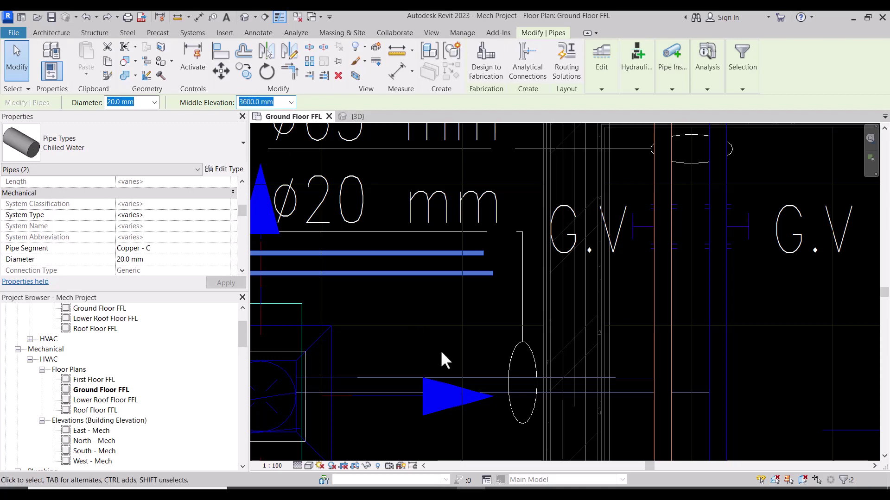
left_click(471, 290)
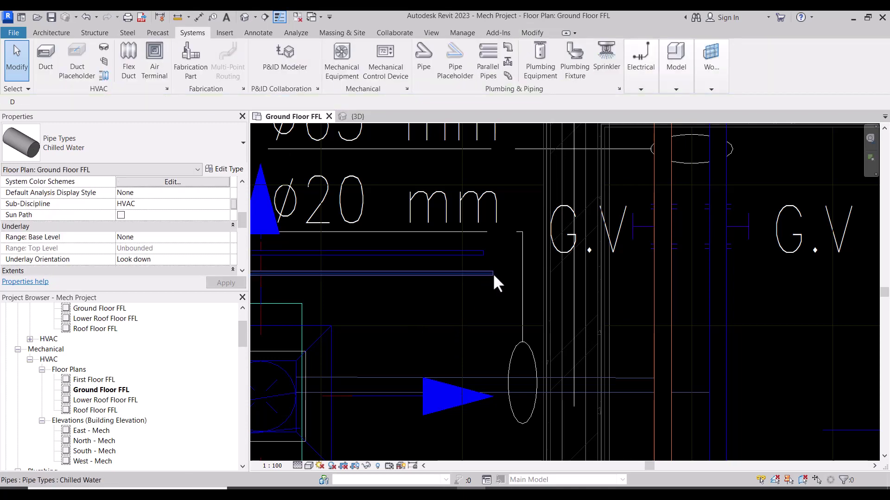
left_click(493, 273)
left_click_drag(493, 272, 662, 273)
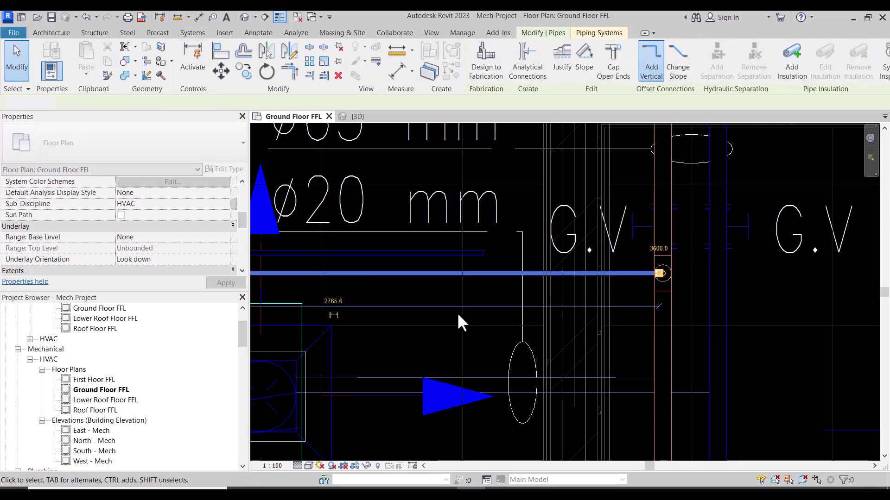
left_click(484, 251)
left_click_drag(485, 253, 717, 254)
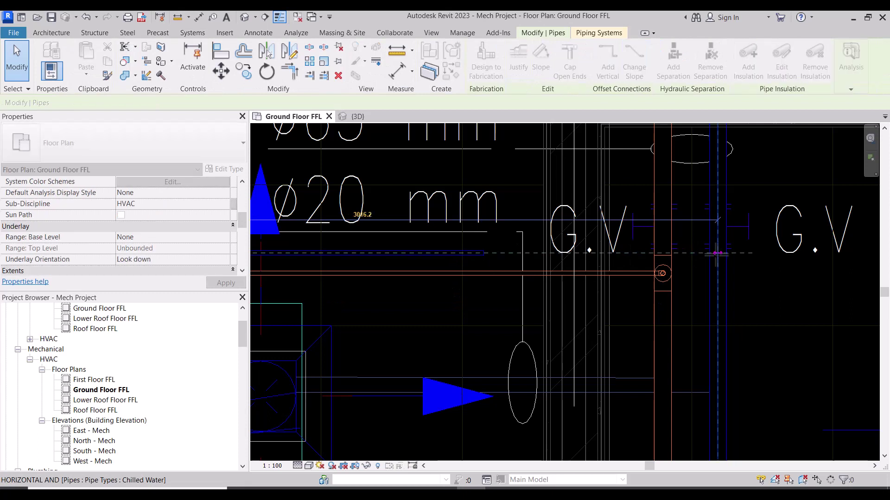
left_click_drag(673, 331, 677, 313)
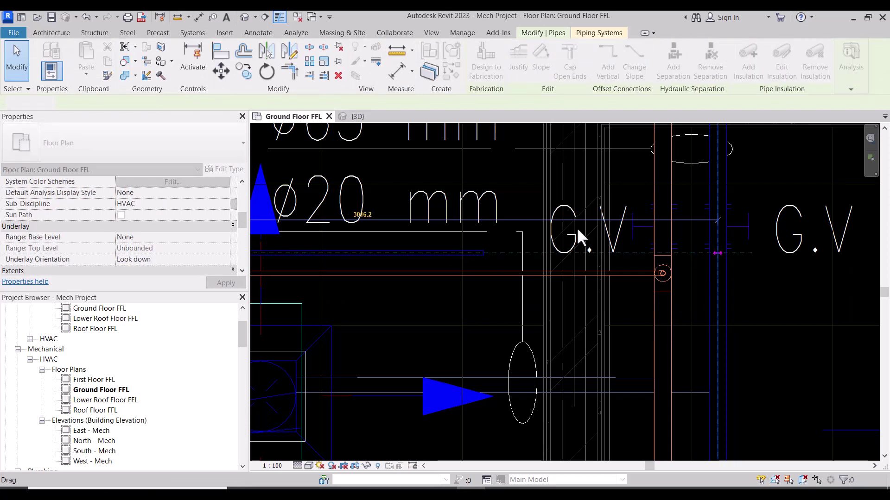
left_click_drag(520, 173, 772, 333)
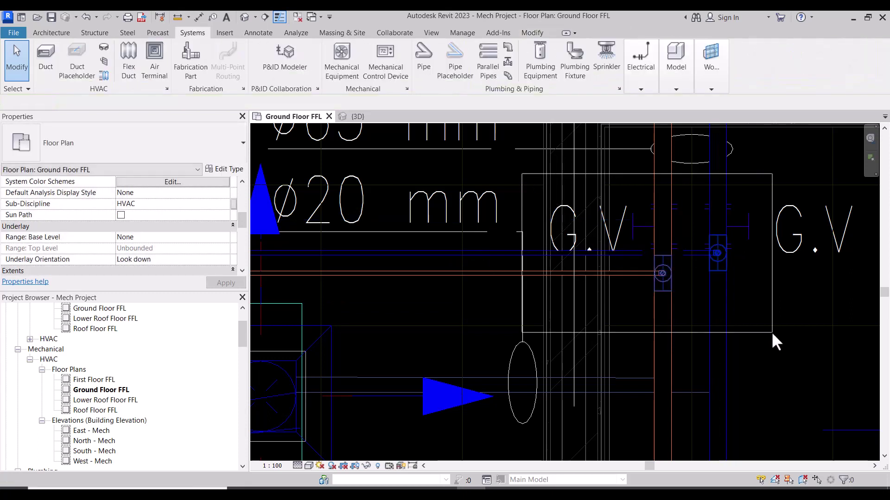
left_click_drag(545, 292, 552, 272)
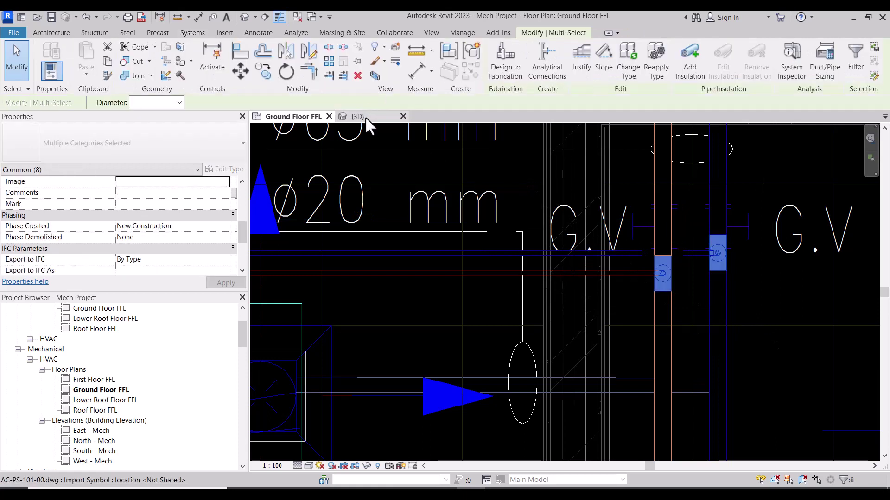
left_click(375, 76)
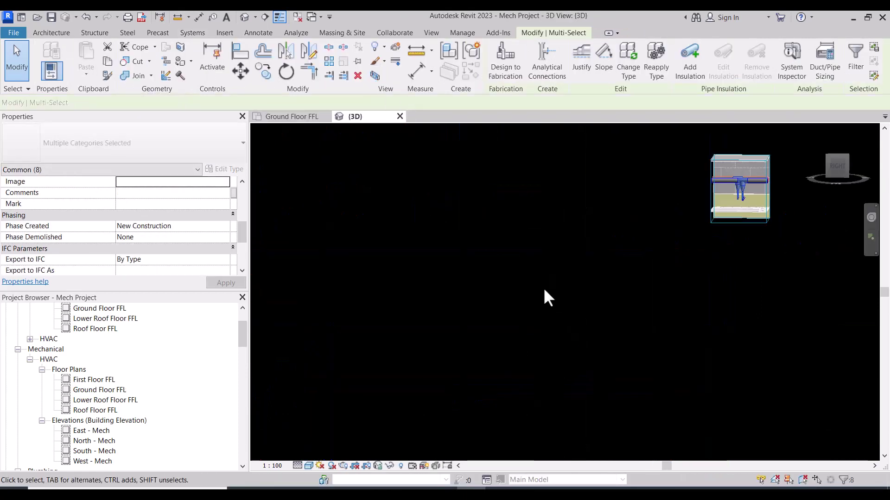
scroll(760, 209, "up", 3)
scroll(751, 218, "up", 4)
mouse_move(699, 284)
middle_mouse_down("shift")
mouse_move(649, 274)
mouse_move(682, 198)
middle_mouse_up("shift")
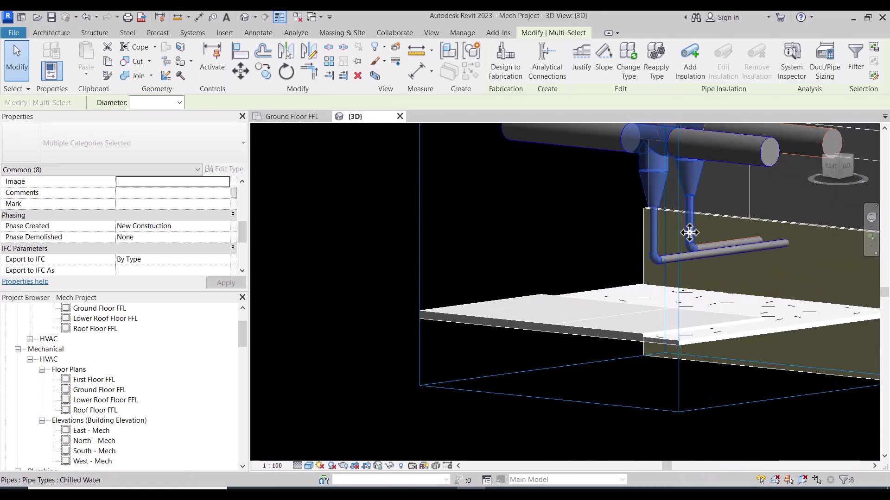
mouse_move(403, 242)
middle_mouse_down("shift")
mouse_move(397, 278)
mouse_move(347, 331)
mouse_move(337, 314)
mouse_move(372, 302)
mouse_move(463, 332)
mouse_move(517, 300)
mouse_move(703, 294)
mouse_move(696, 312)
mouse_move(383, 204)
middle_mouse_up("shift")
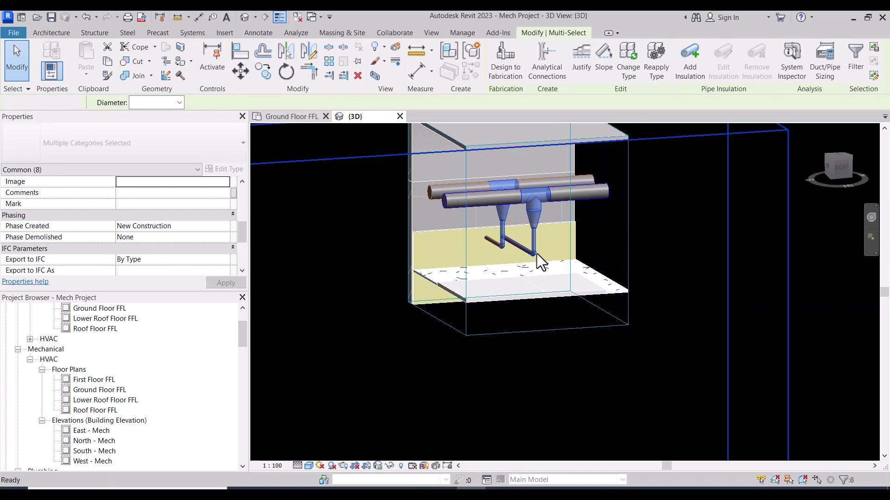
key("ctrl+Tab")
scroll(569, 284, "down", 3)
- Select both finished branch pipes and start copying them, then cancel the copy
scroll(565, 274, "down", 2)
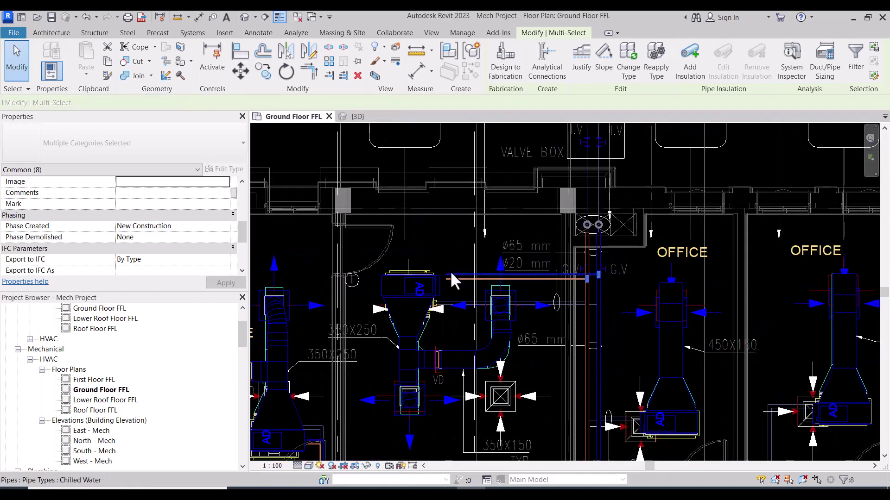
scroll(560, 259, "down", 2)
scroll(618, 369, "up", 4)
scroll(584, 325, "up", 2)
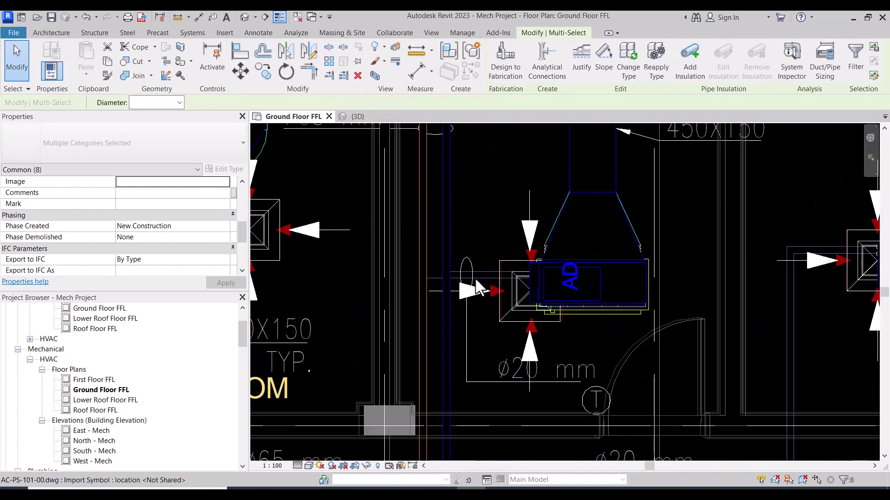
scroll(556, 306, "up", 2)
scroll(545, 340, "down", 4)
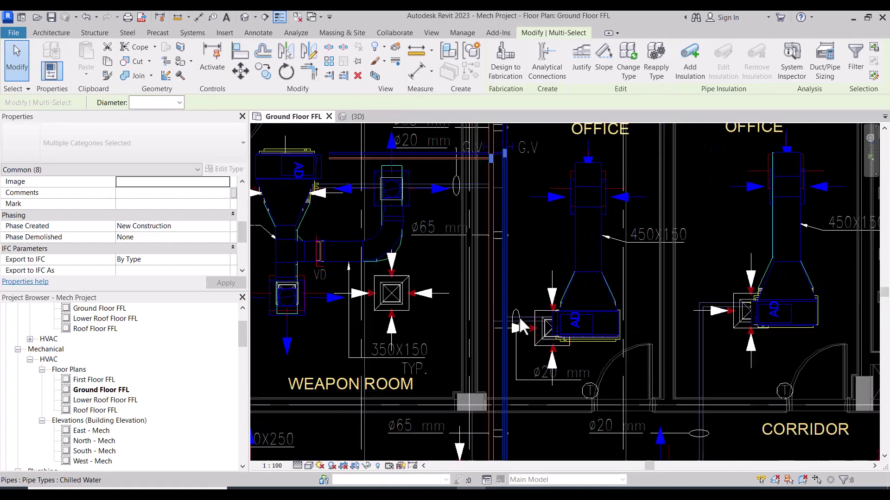
left_click(443, 157)
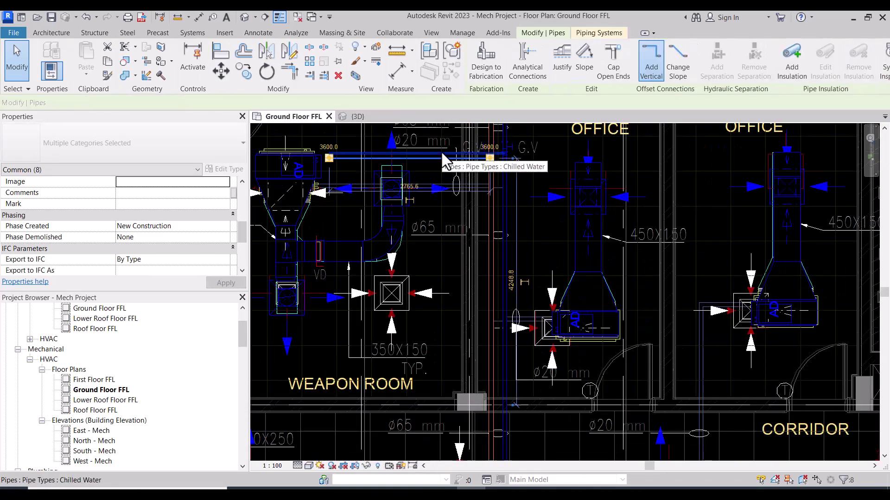
left_click(403, 156, "ctrl")
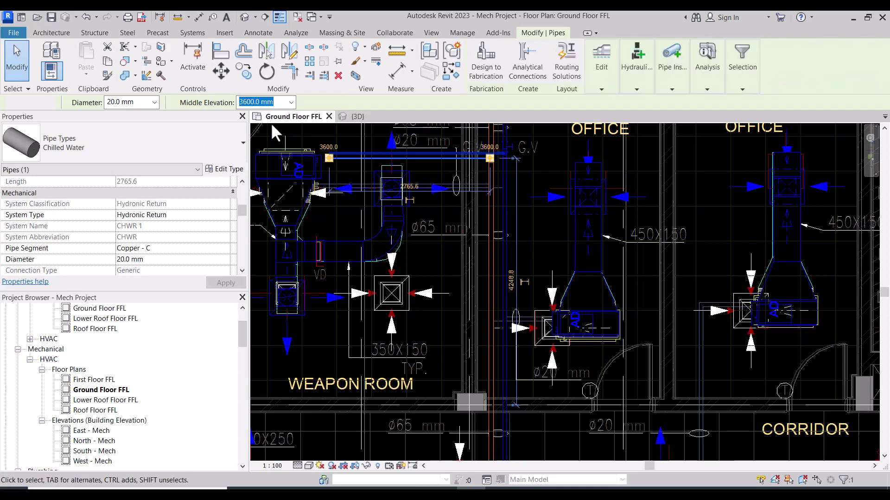
key("c")
key("o")
left_click(440, 157)
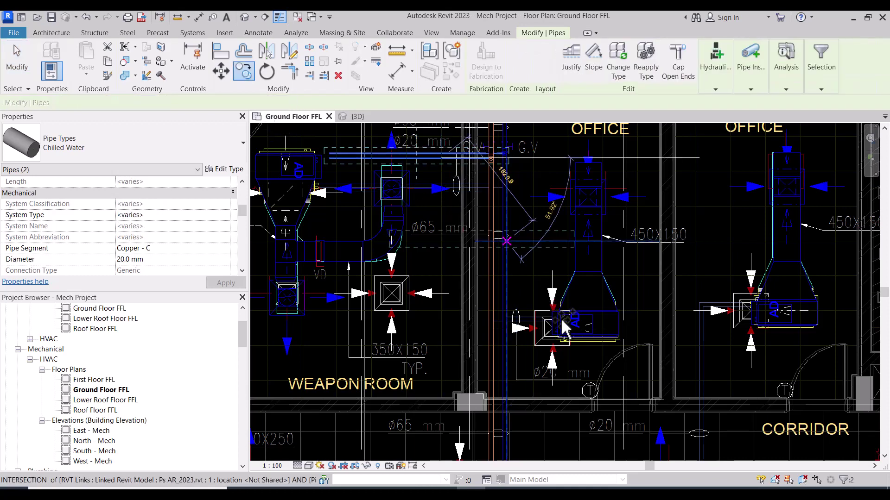
scroll(526, 301, "up", 2)
scroll(527, 300, "up", 2)
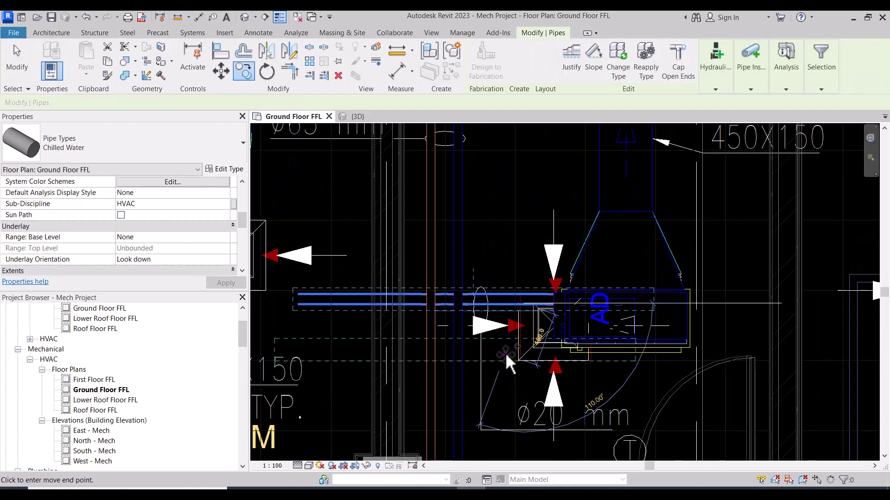
key("Escape")
scroll(537, 296, "up", 2)
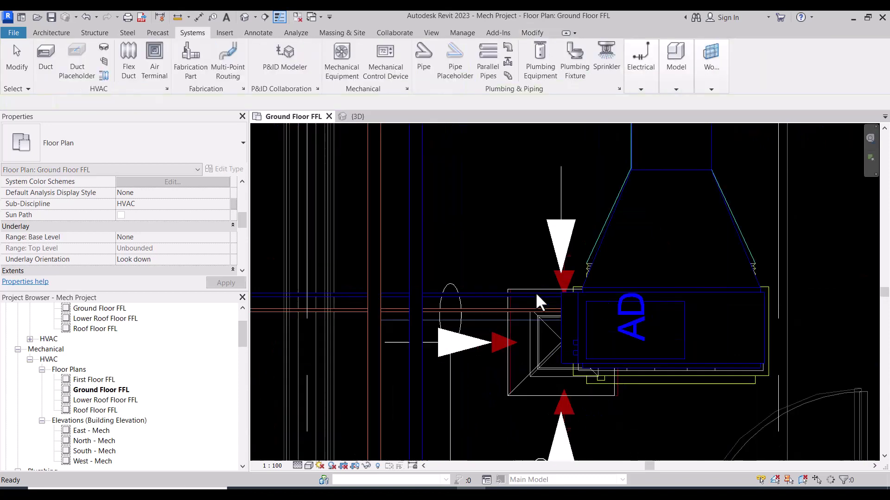
- Shorten the supply and return branch pipes so they end at the fan coil unit
left_click(695, 296)
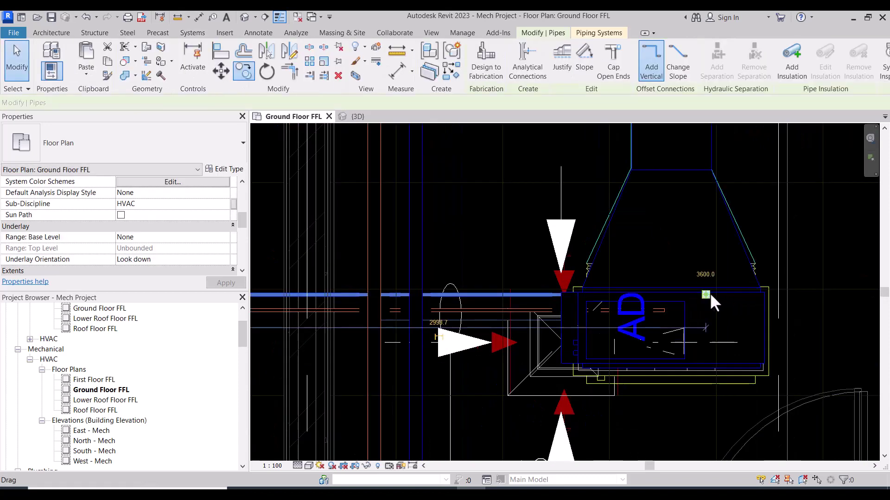
left_click_drag(708, 295, 535, 295)
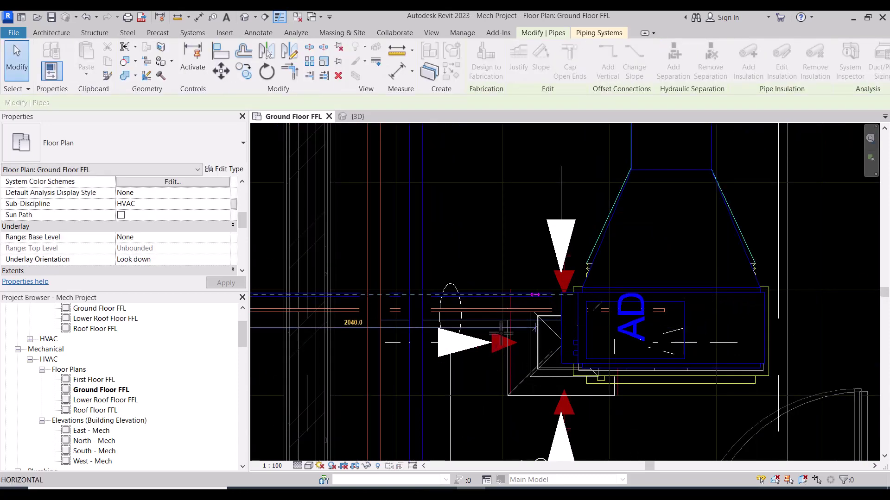
left_click(657, 310)
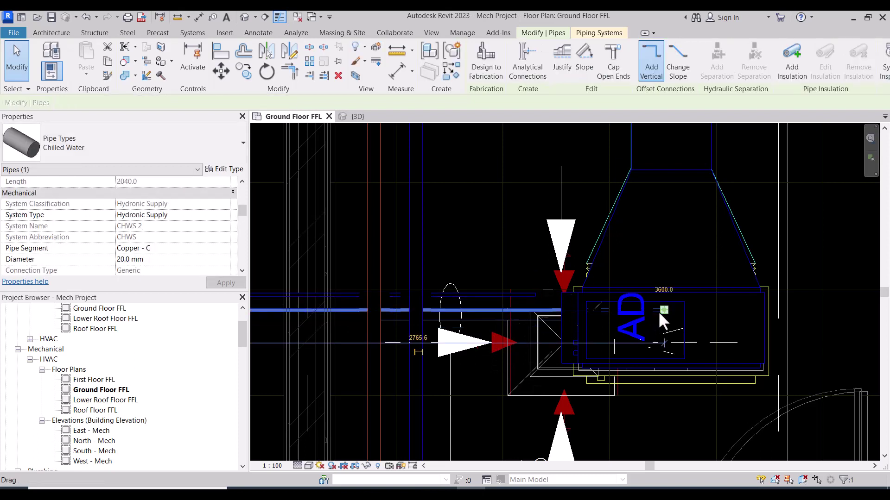
left_click_drag(661, 310, 530, 311)
left_click(530, 311)
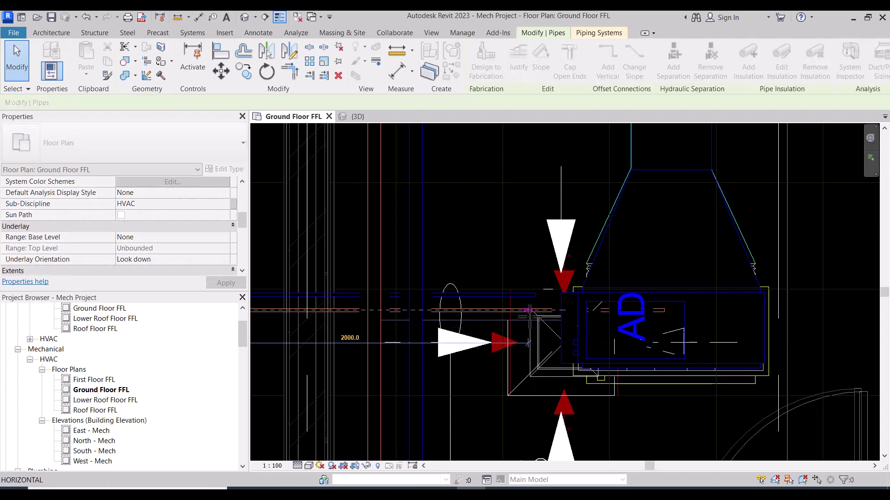
- Reposition the supply pipe's far end and select the short pipe segment near the unit
scroll(537, 343, "down", 2)
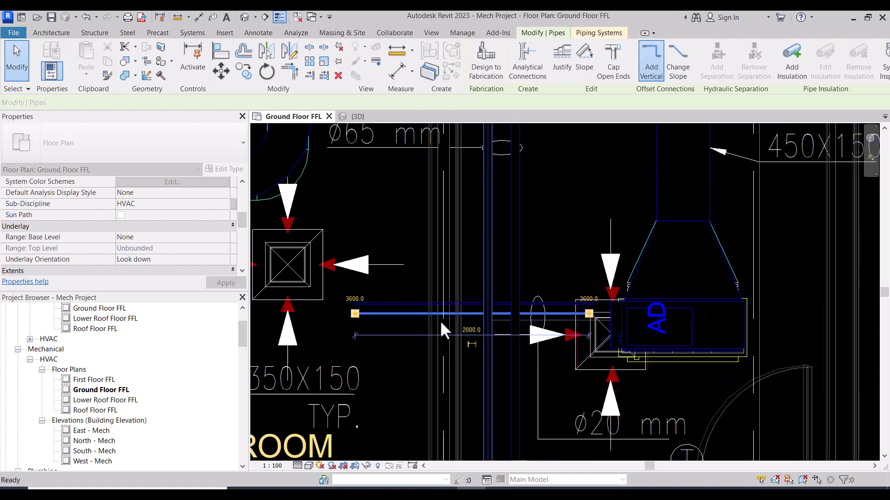
left_click(355, 302)
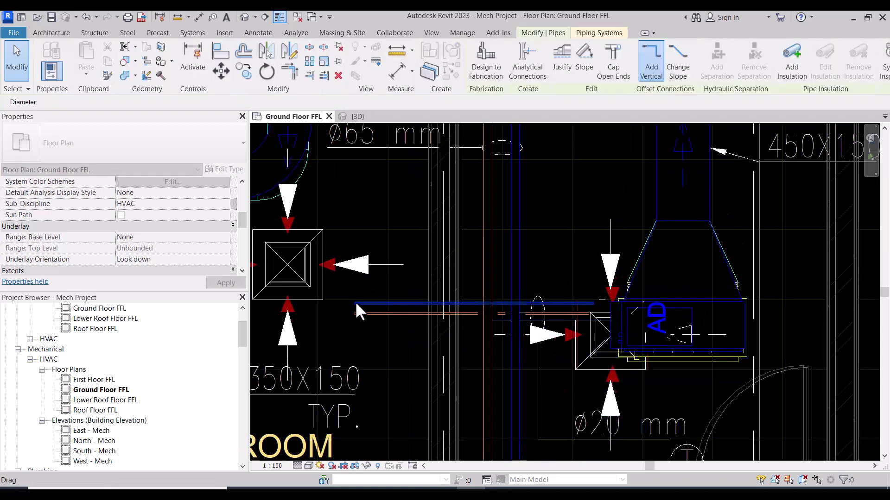
left_click_drag(355, 302, 515, 304)
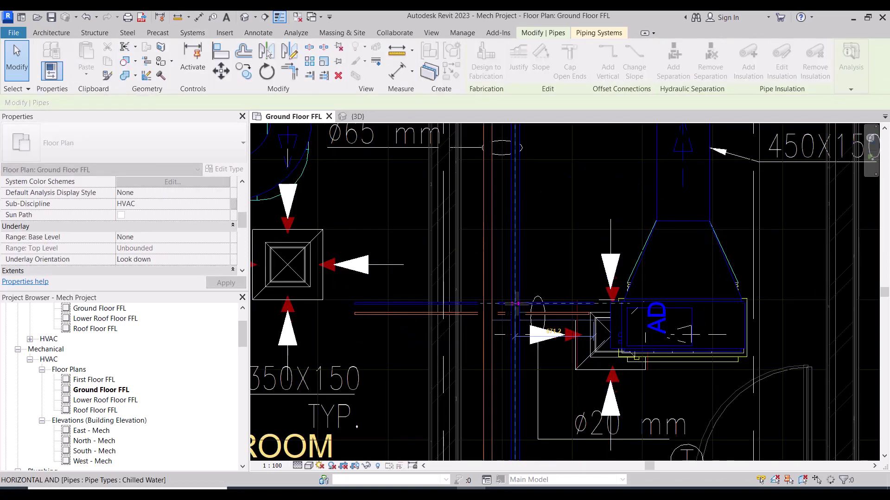
left_click(372, 314)
left_click(355, 315)
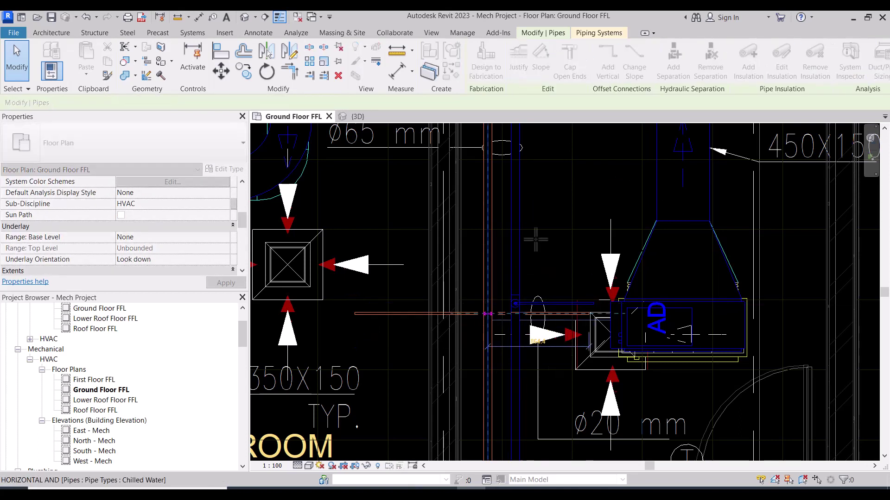
left_click(538, 313)
- Zoom to the corridor and open the pipe's context menu, then cancel back to selection
scroll(545, 274, "down", 4)
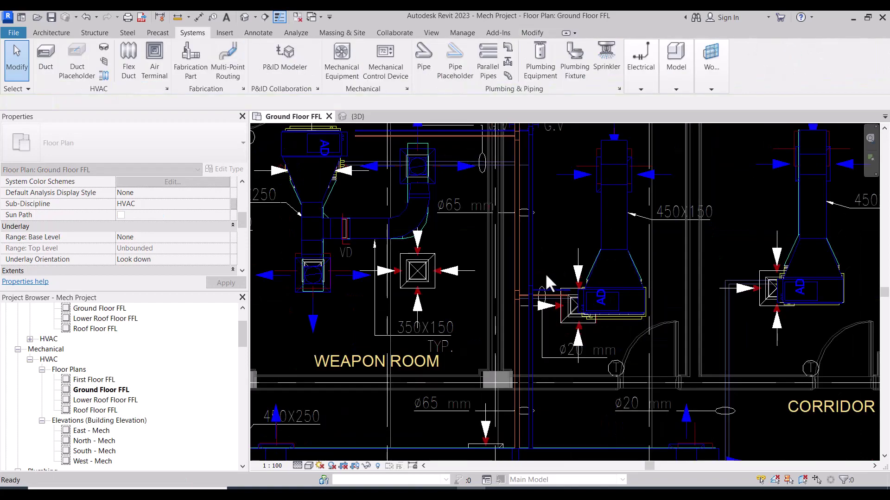
scroll(545, 272, "down", 3)
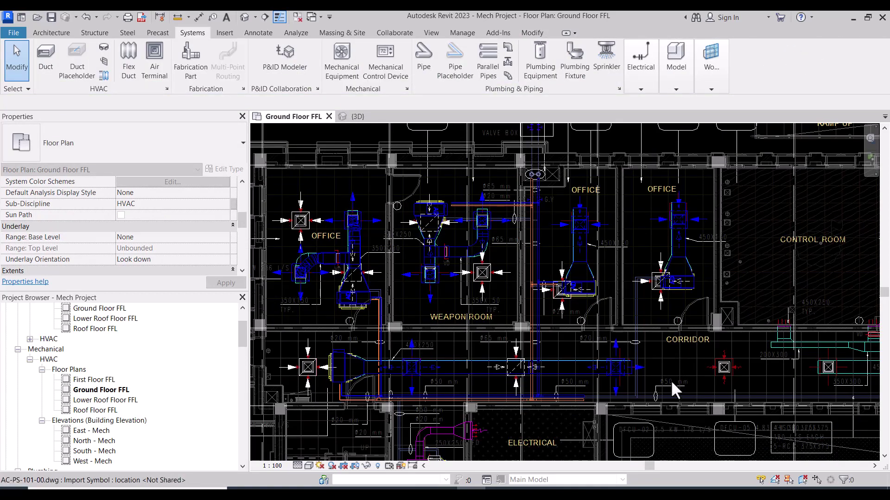
scroll(598, 348, "up", 2)
scroll(570, 327, "up", 2)
scroll(556, 339, "up", 3)
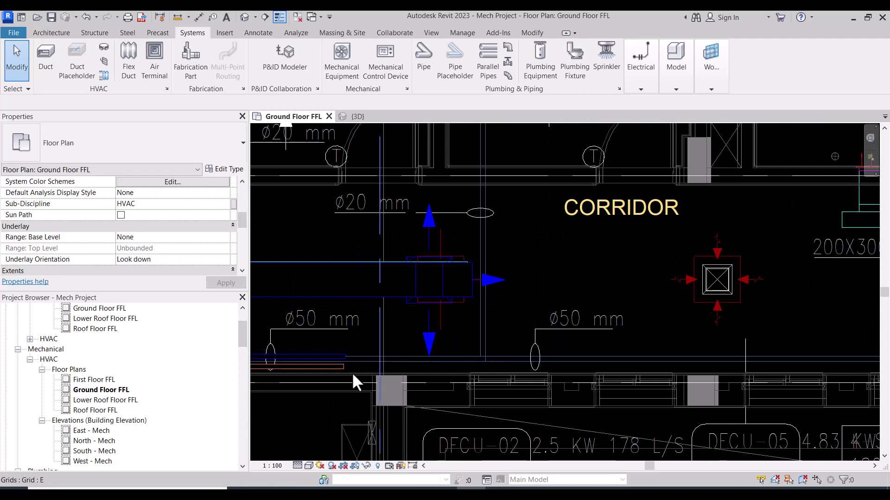
key("d")
right_click(346, 355)
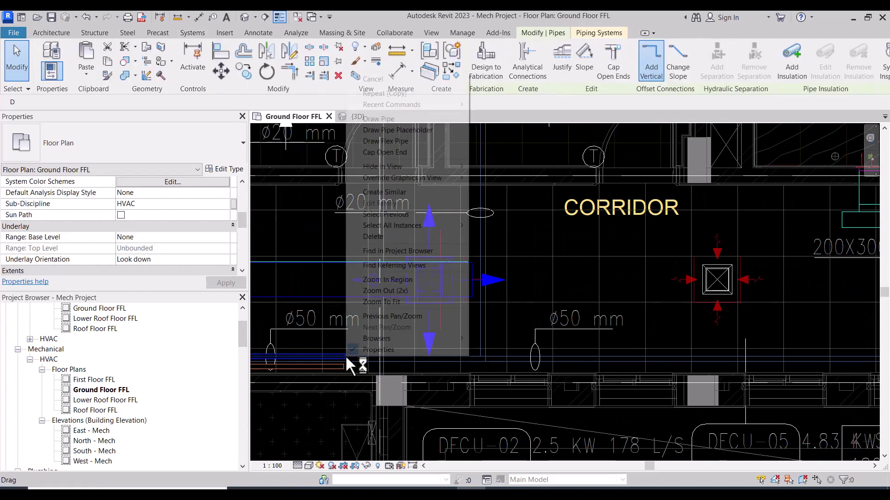
key("Escape")
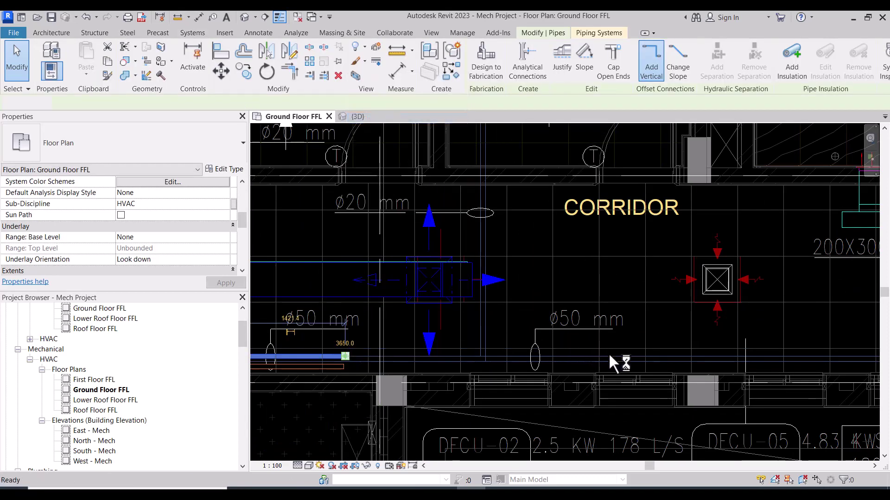
key("Escape")
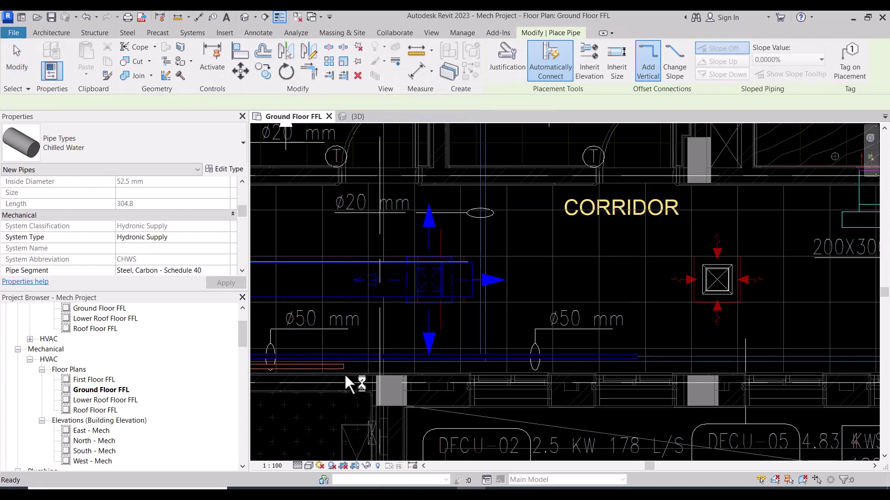
key("Escape")
key("d")
- Stretch the corridor chilled water pipe to the right until it reads 5500 mm
left_click(343, 367)
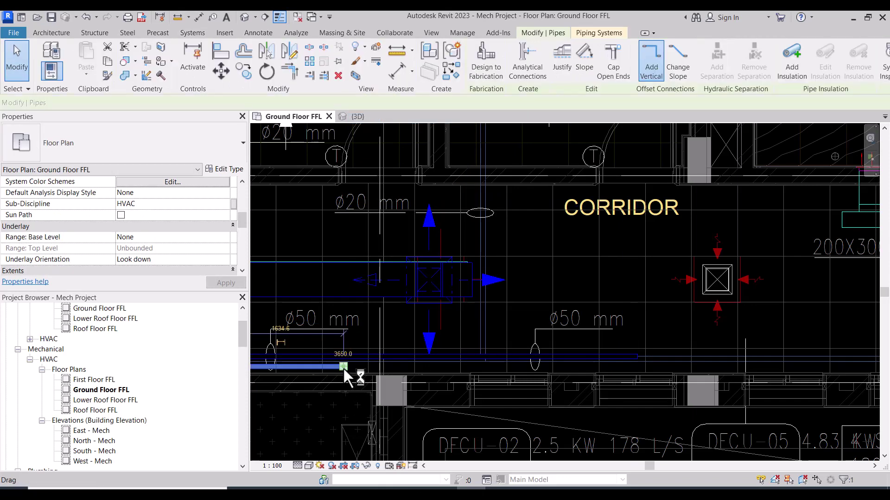
left_click_drag(343, 367, 641, 358)
key("Escape")
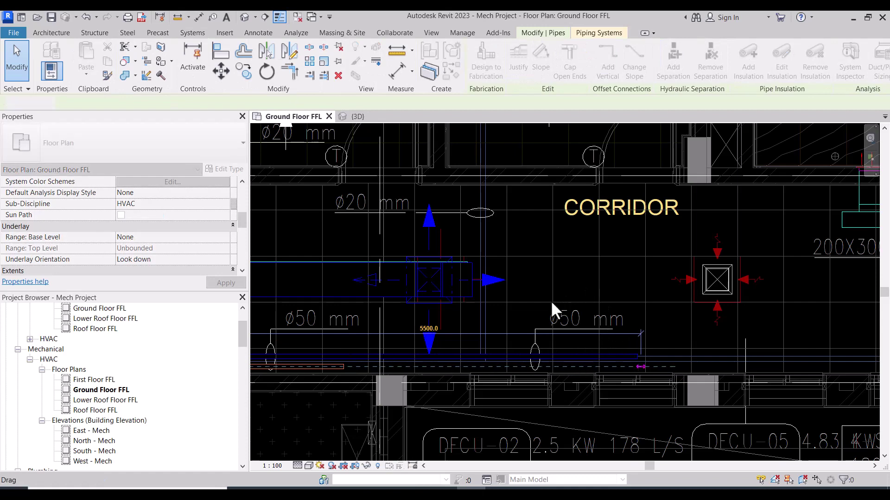
scroll(524, 330, "down", 4)
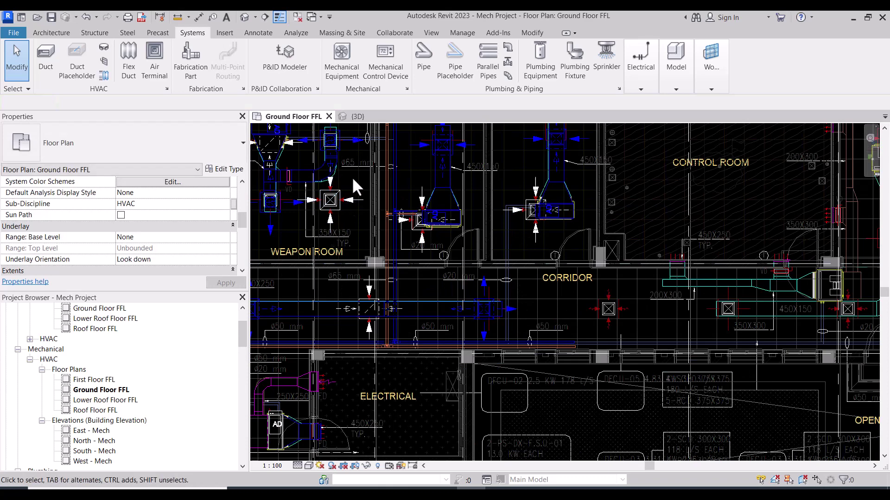
middle_click_drag(365, 213, 369, 298)
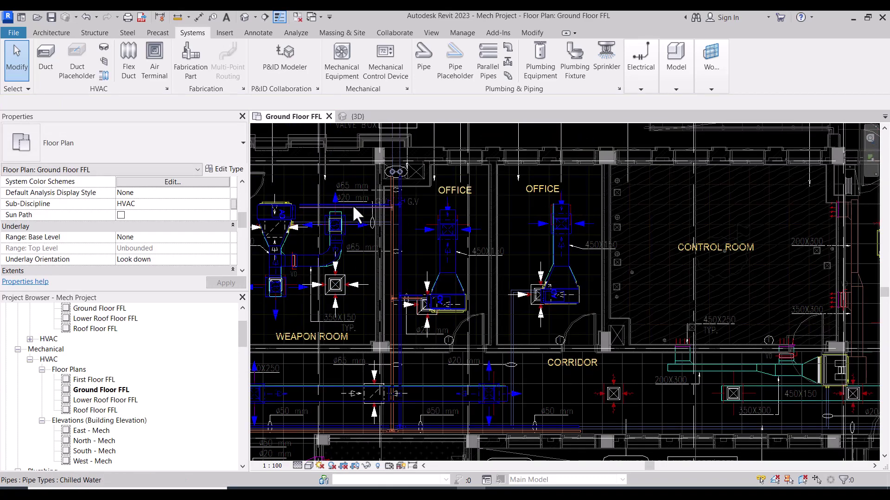
- Draw a 20 mm Hydronic Return pipe from the corridor up to the FCU-06 connector
key("d")
left_click(563, 440)
scroll(552, 420, "up", 3)
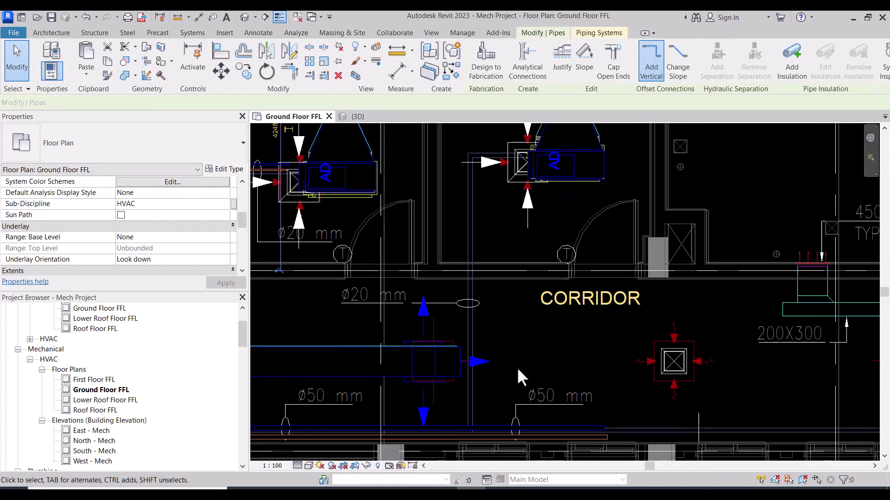
key("Escape")
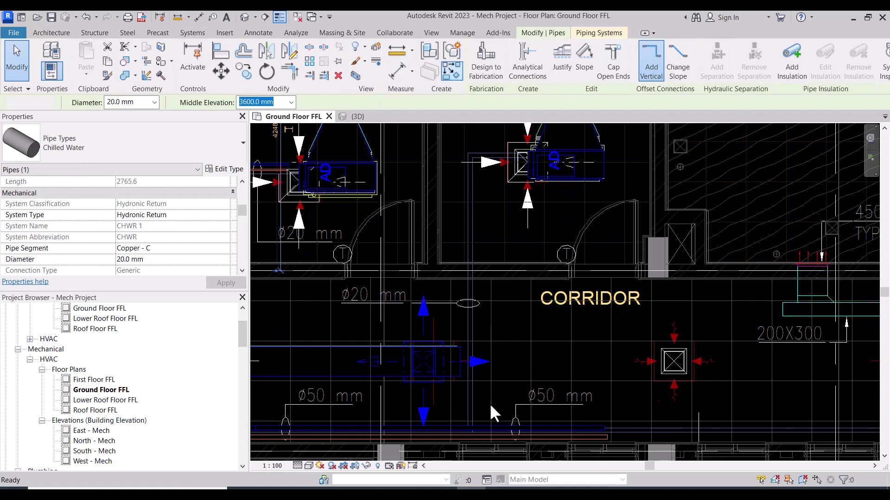
key("p")
key("i")
left_click(486, 410)
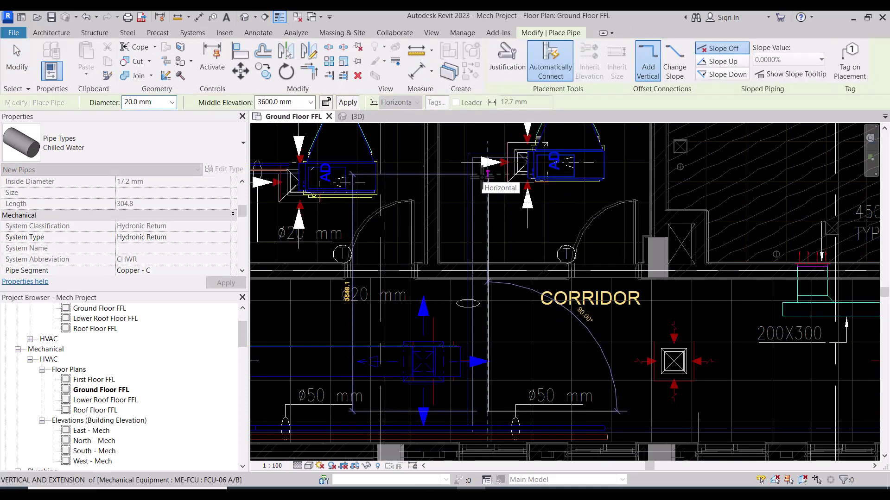
scroll(487, 174, "up", 2)
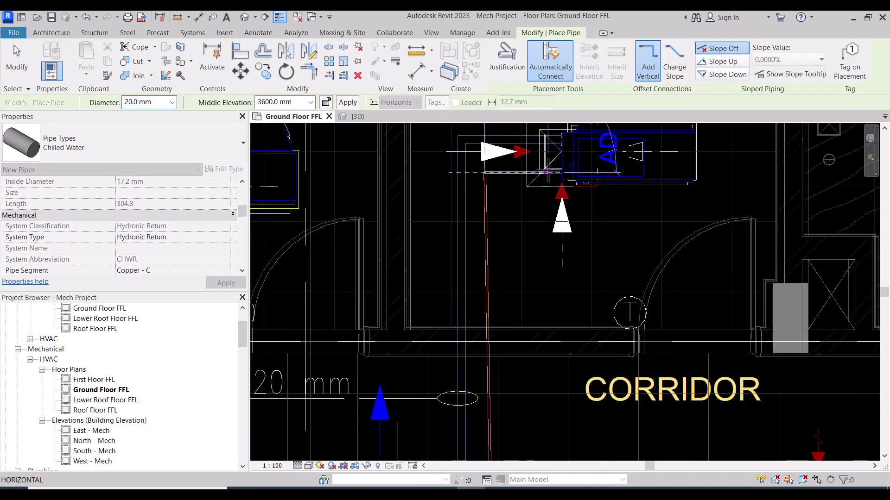
left_click(547, 172)
key("Escape")
key("Escape")
- Check the new 3531.7 mm return branch and start another pipe matching it
scroll(535, 251, "down", 2)
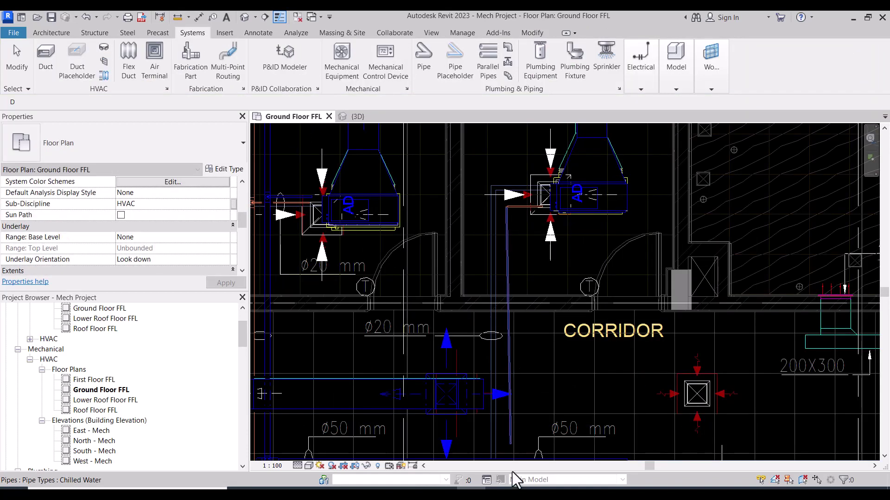
scroll(511, 457, "up", 3)
left_click(508, 431)
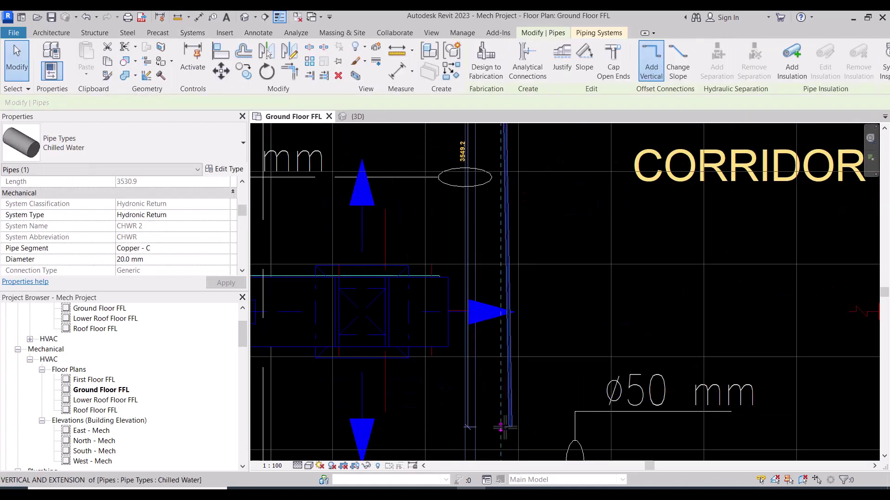
key("Escape")
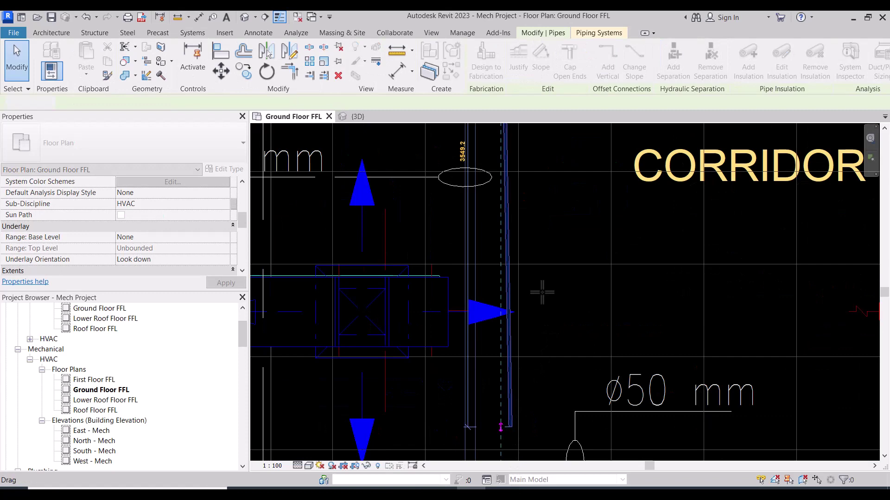
scroll(542, 292, "down", 2)
left_click(518, 254)
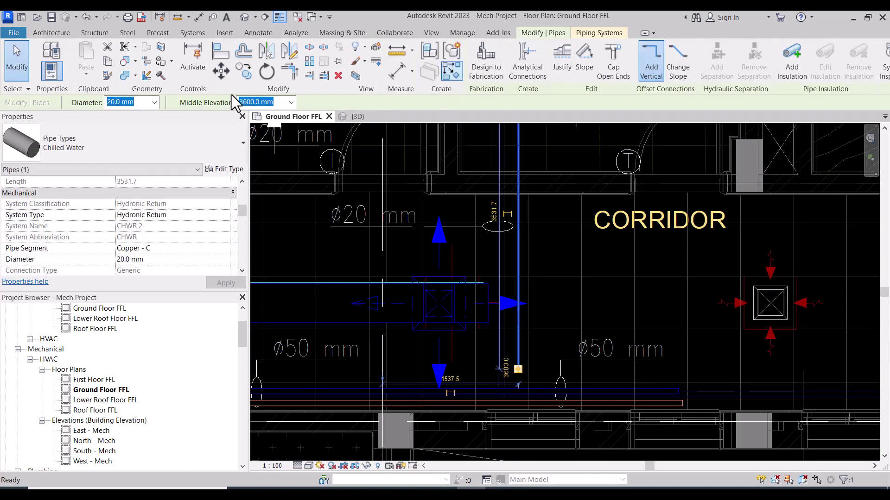
key("c")
key("s")
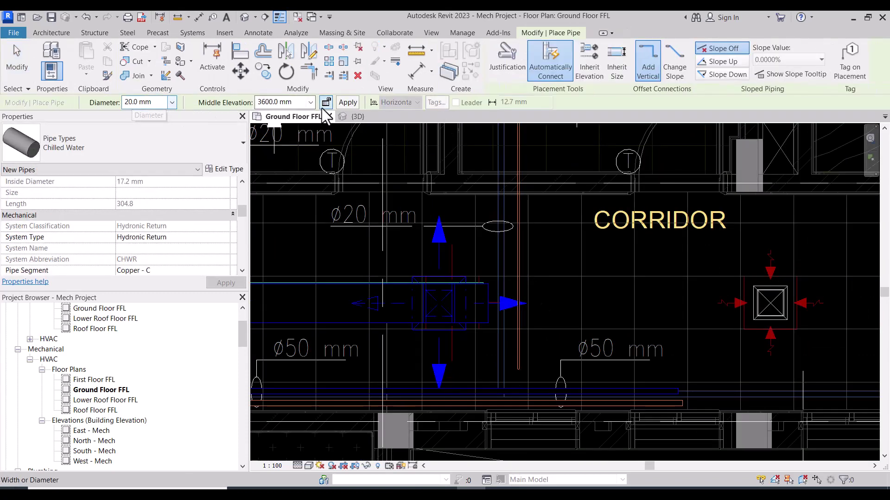
- Draw a Hydronic Supply pipe run with a vertical drop at the fan coil unit
left_click(221, 238)
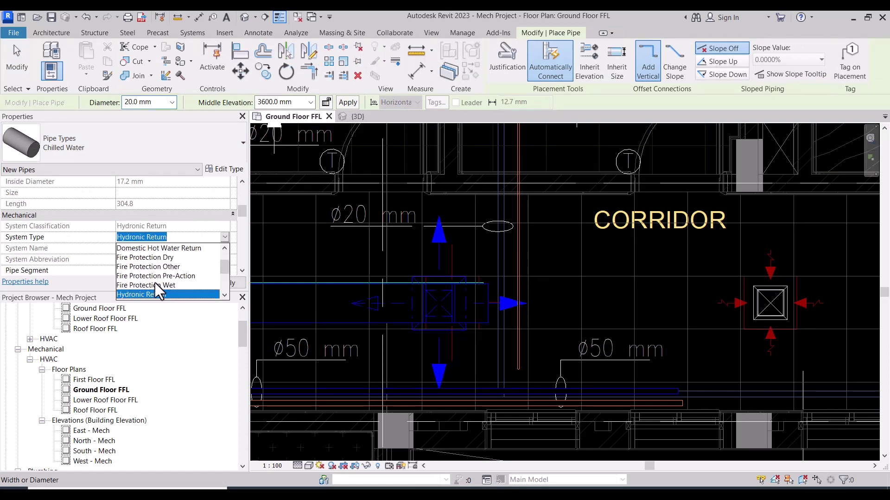
scroll(157, 287, "down", 2)
left_click(155, 249)
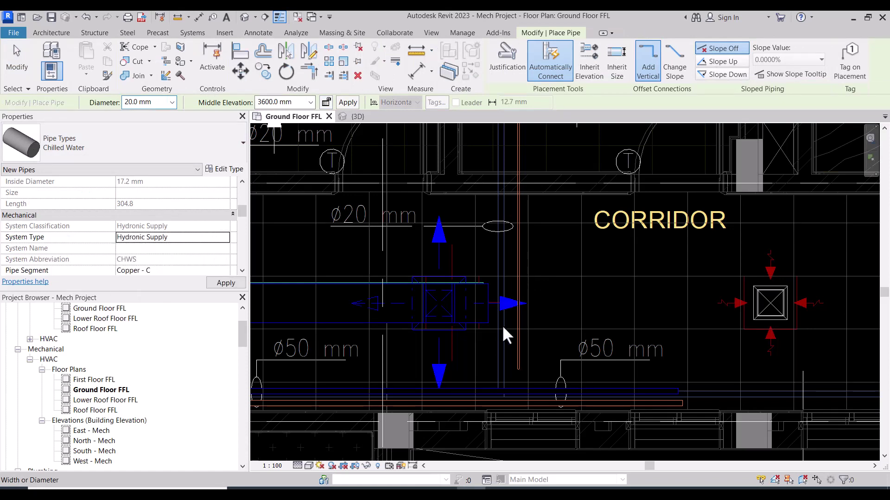
left_click(533, 368)
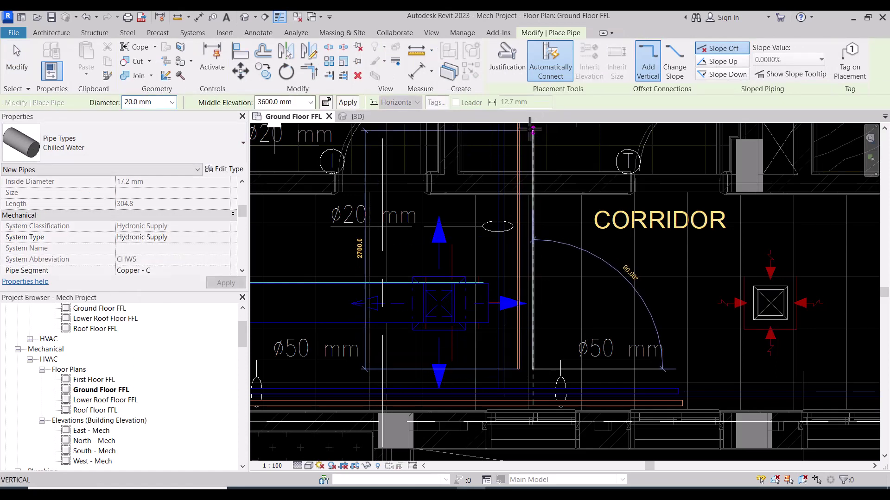
middle_click_drag(545, 129, 537, 264)
scroll(528, 235, "up", 4)
left_click(528, 234)
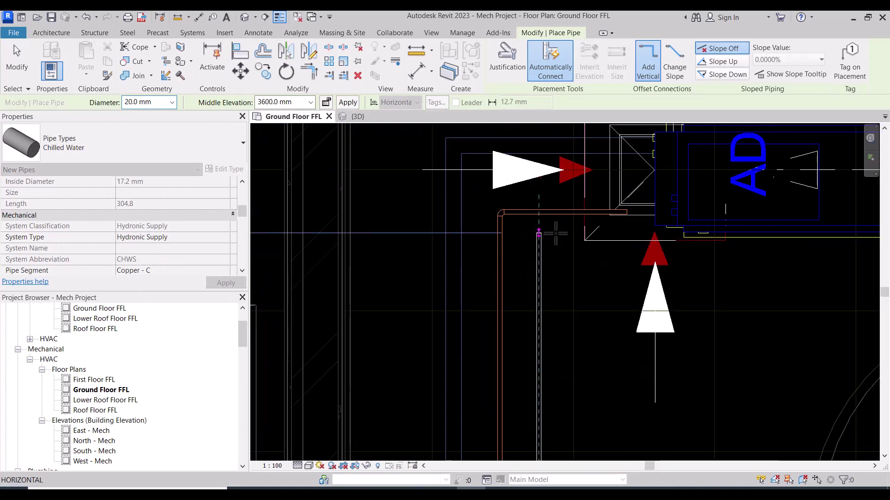
scroll(431, 185, "down", 3)
key("Escape")
key("Escape")
- Compare the new supply branch's elevation with the ø50 mm corridor main
scroll(480, 396, "down", 3)
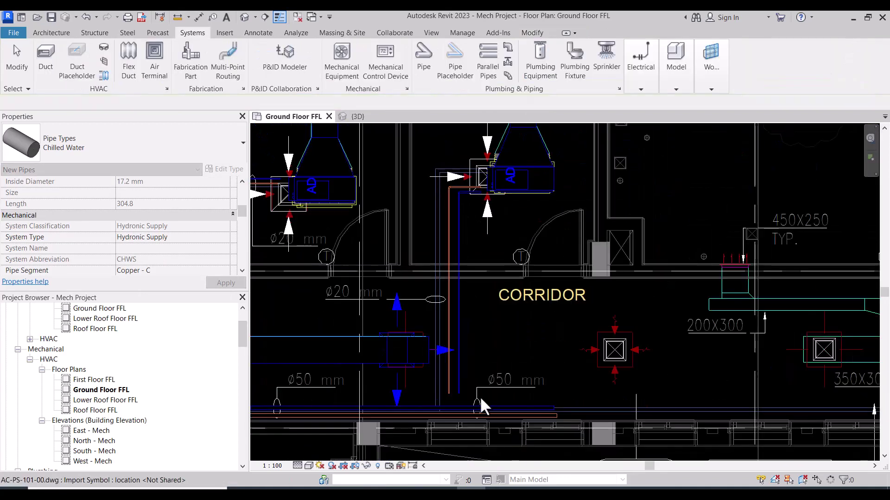
scroll(464, 360, "up", 2)
scroll(448, 341, "up", 2)
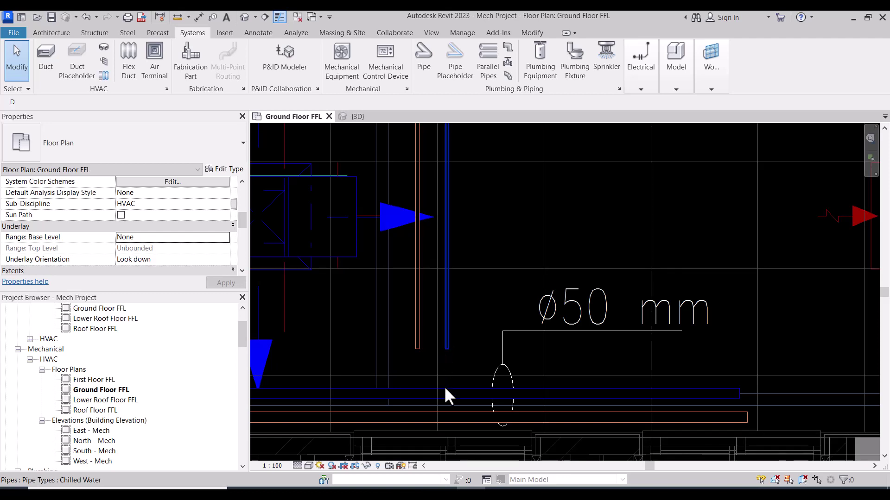
left_click(451, 397)
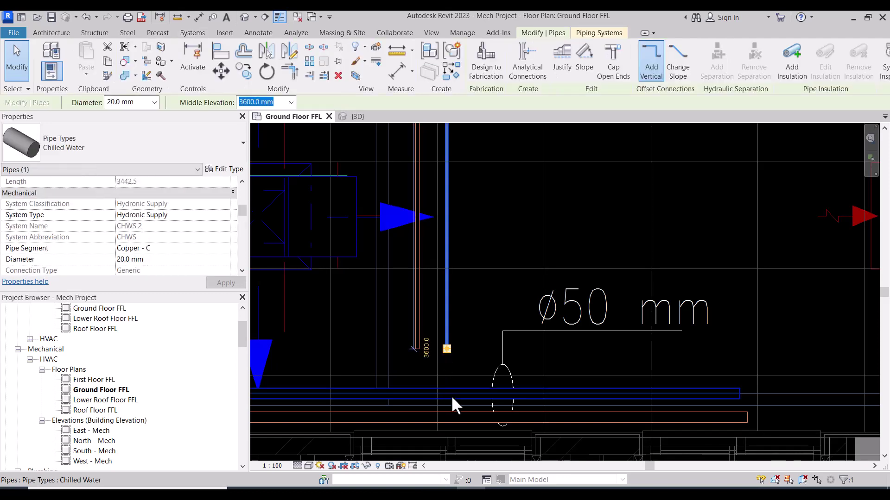
left_click(451, 395)
key("Escape")
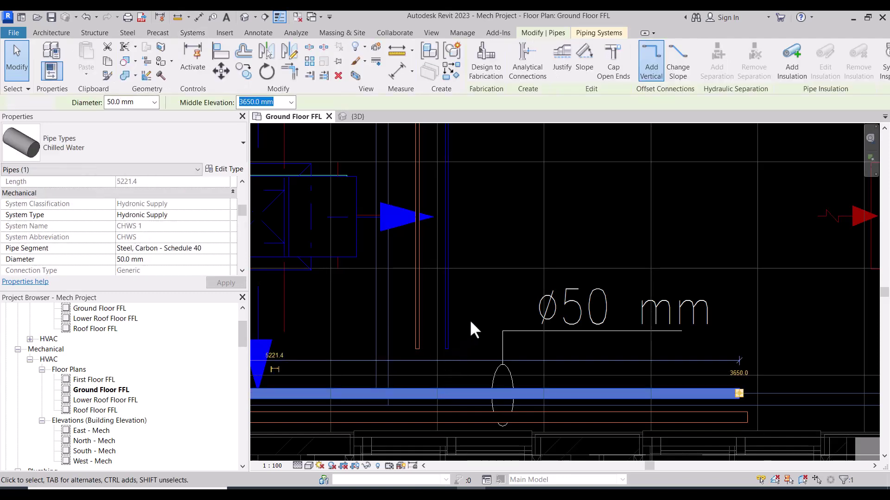
scroll(466, 316, "down", 1)
- Set both 20 mm branch pipes to a 3900 mm middle elevation
left_click(431, 324)
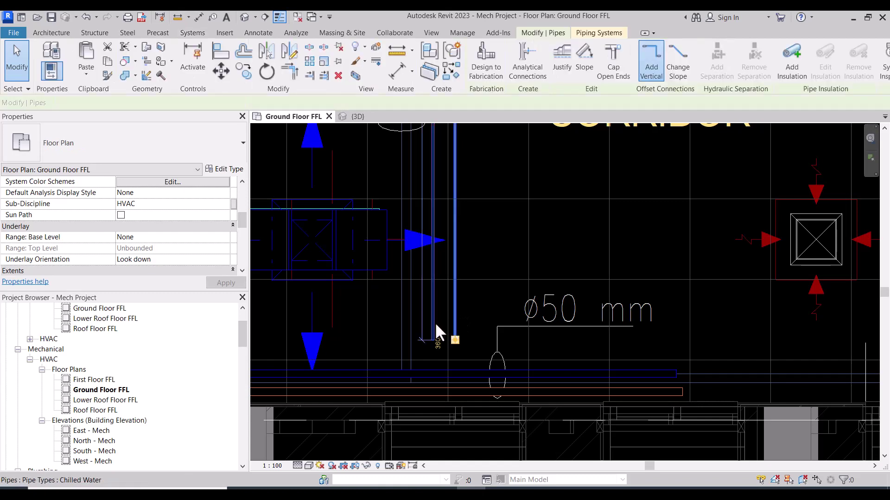
key("Escape")
scroll(457, 378, "up", 1)
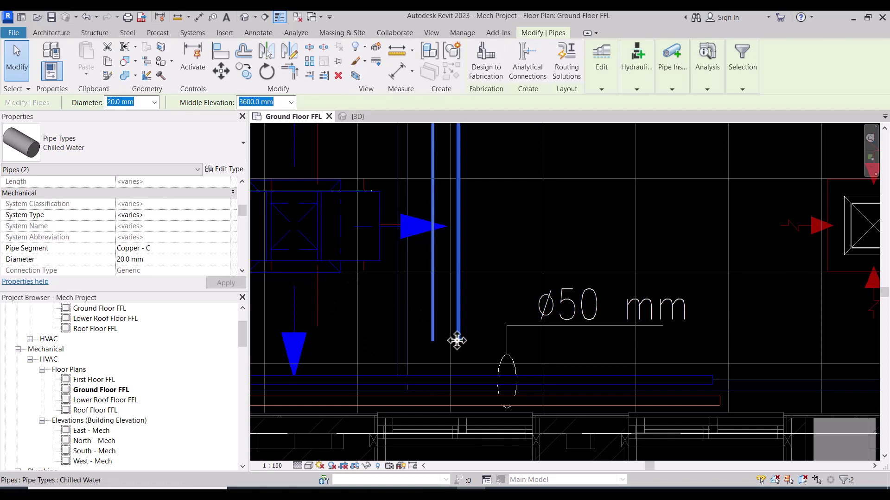
scroll(444, 345, "down", 1)
scroll(441, 357, "up", 2)
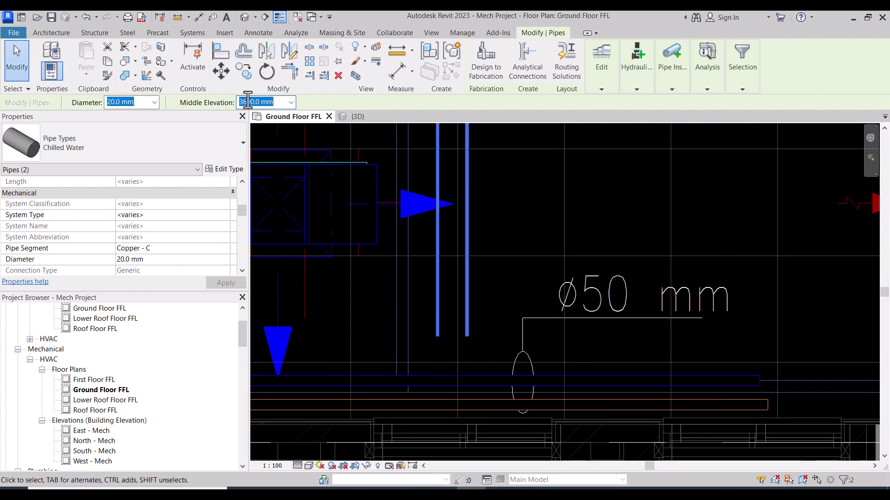
type("3900")
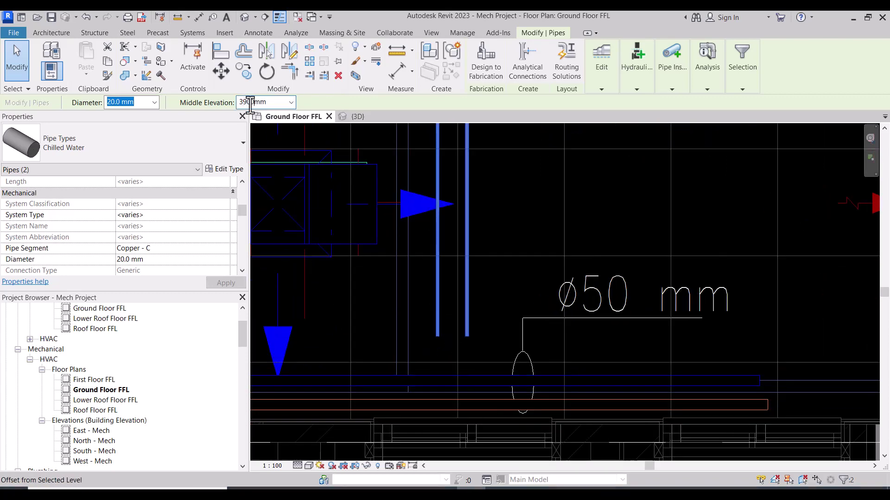
key("Return")
left_click(479, 350)
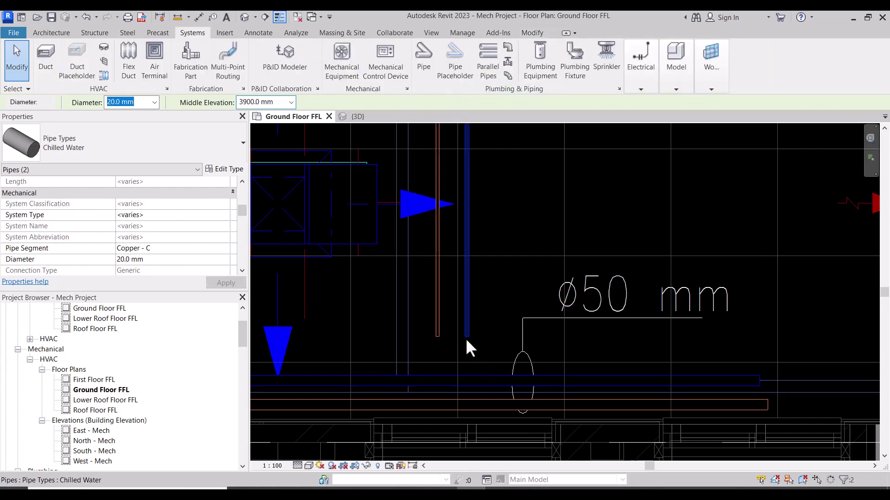
- Extend the supply branch onto the blue main and the return onto the red main
left_click(466, 335)
left_click_drag(466, 336, 492, 337)
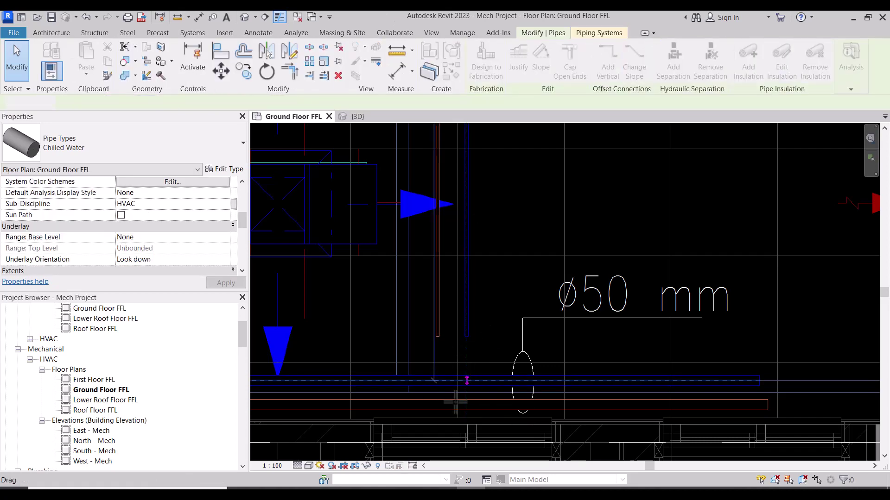
left_click_drag(492, 336, 466, 380)
left_click(438, 338)
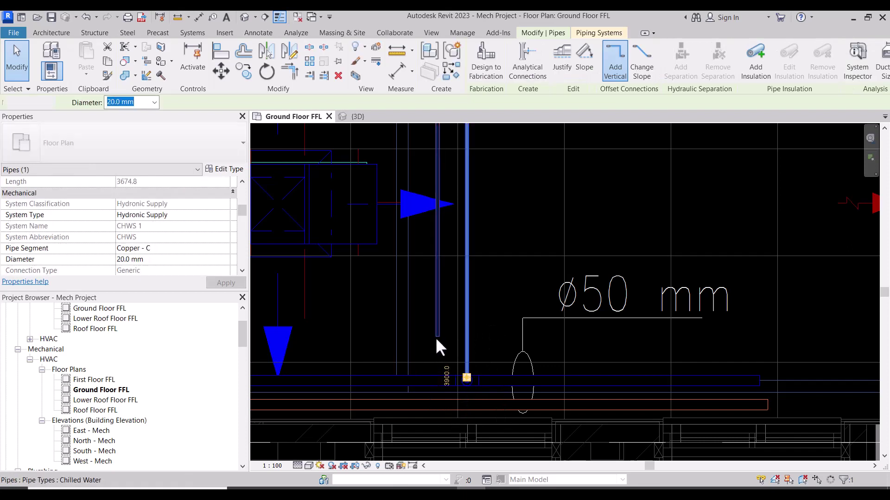
left_click_drag(436, 335, 437, 404)
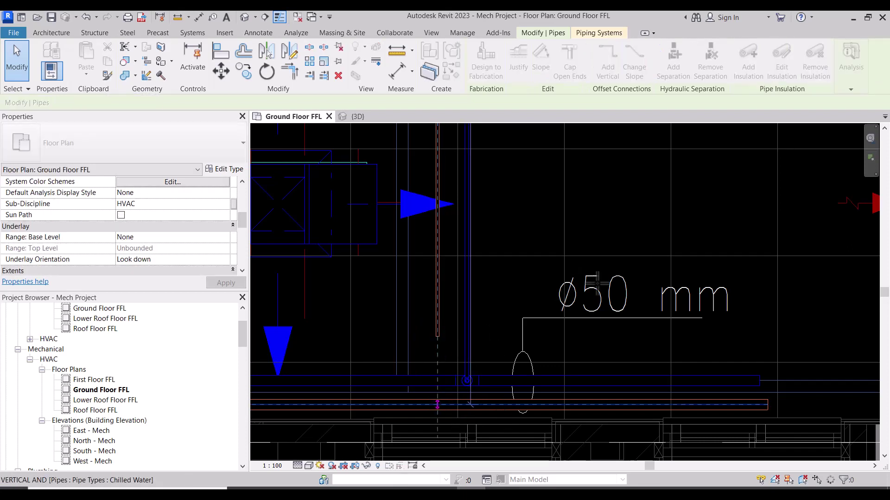
- Zoom out and pan the plan toward the Electrical room fan coil unit
scroll(573, 338, "down", 2)
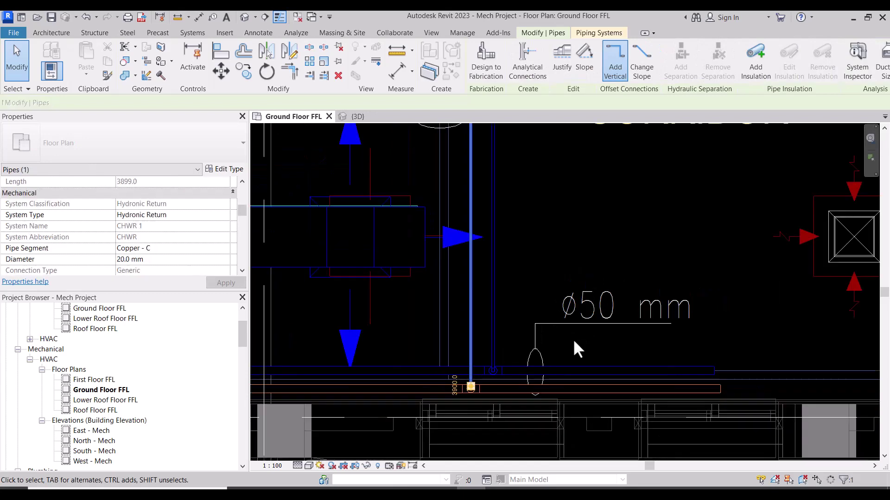
scroll(572, 338, "down", 3)
scroll(571, 337, "down", 2)
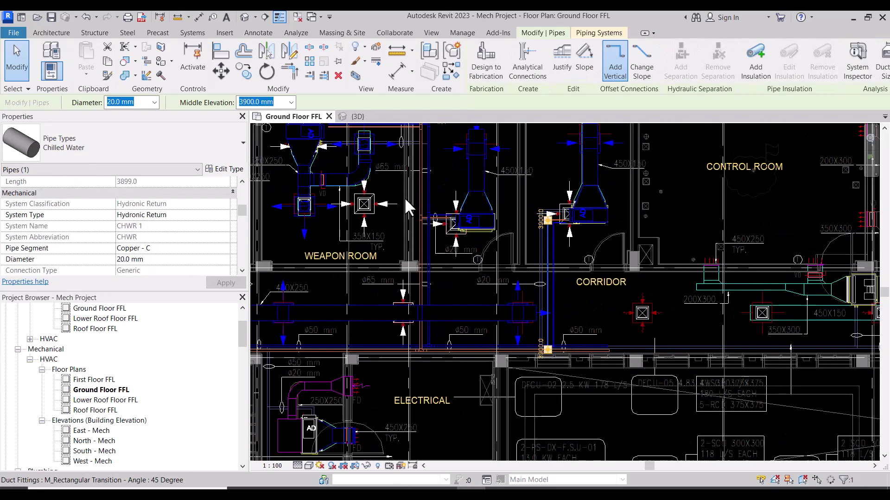
scroll(582, 221, "down", 2)
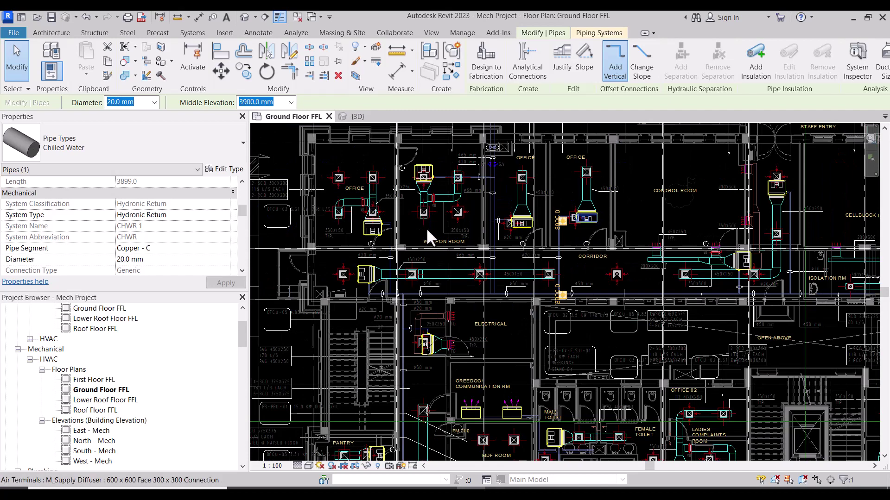
scroll(371, 334, "up", 2)
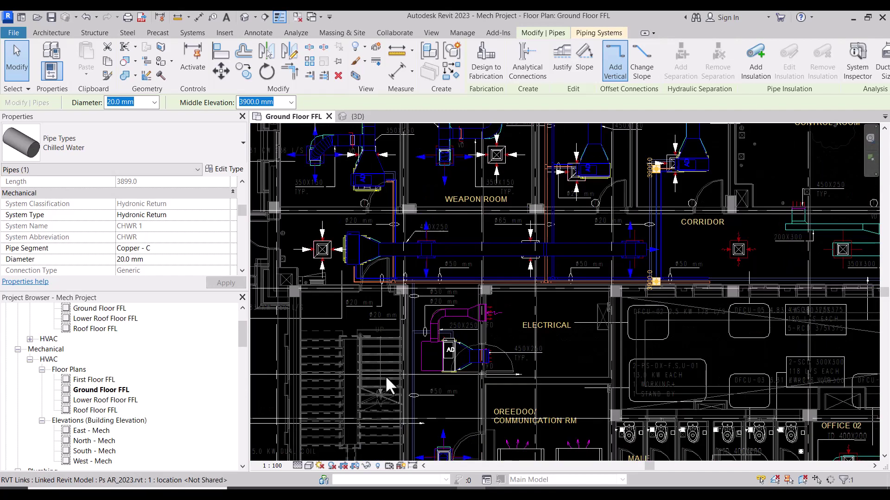
scroll(450, 308, "up", 2)
scroll(450, 307, "up", 2)
middle_click_drag(438, 372, 457, 277)
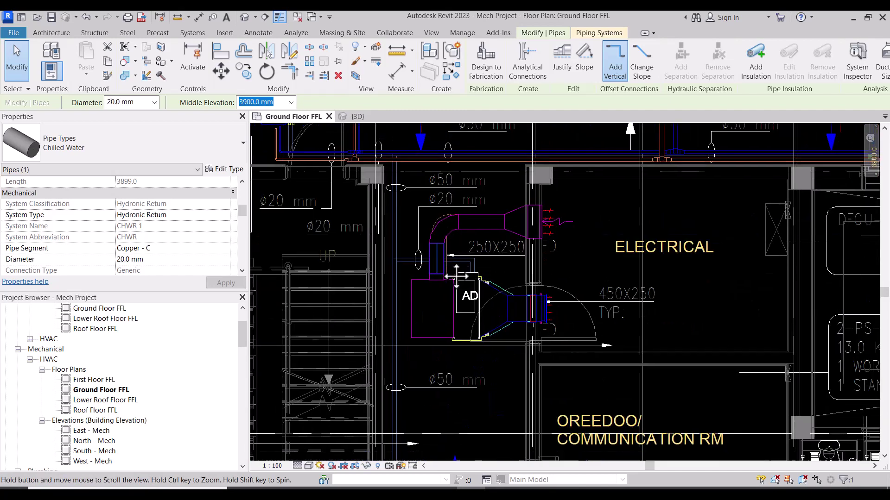
scroll(419, 256, "up", 1)
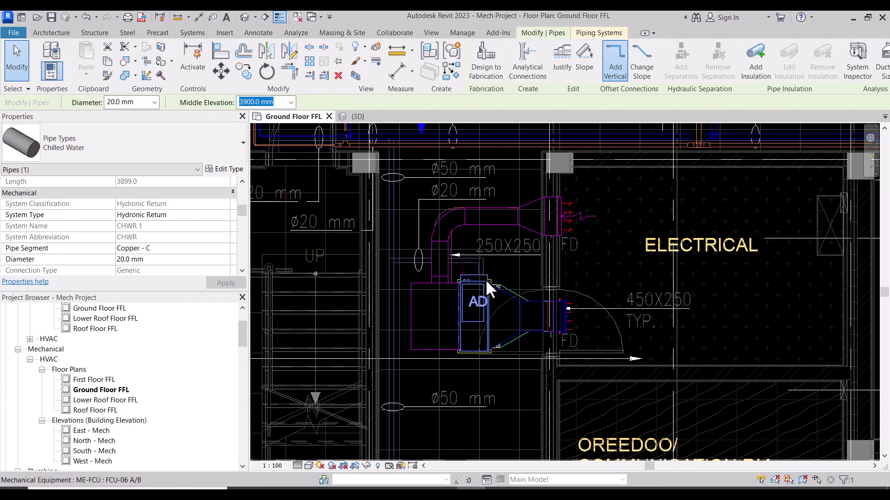
scroll(468, 259, "down", 3)
- Centre the view on the Electrical and Oreedoo/Communication room fan coil area
middle_click_drag(460, 301, 464, 355)
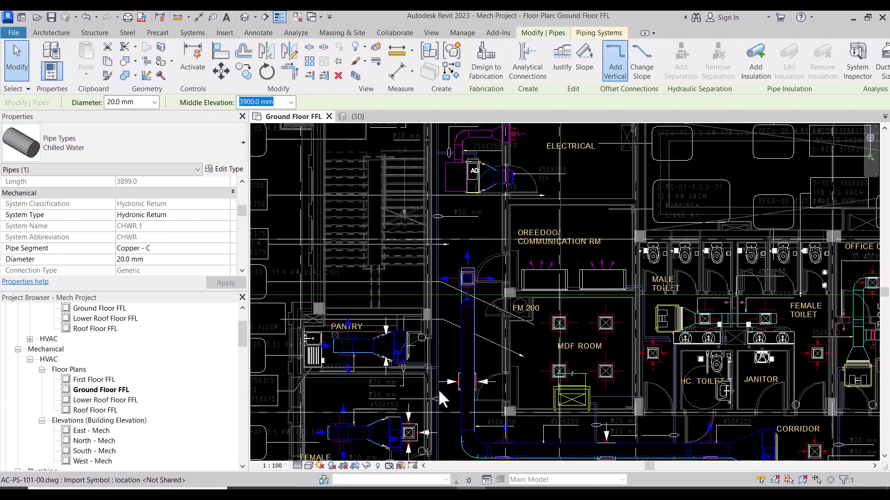
scroll(452, 341, "up", 3)
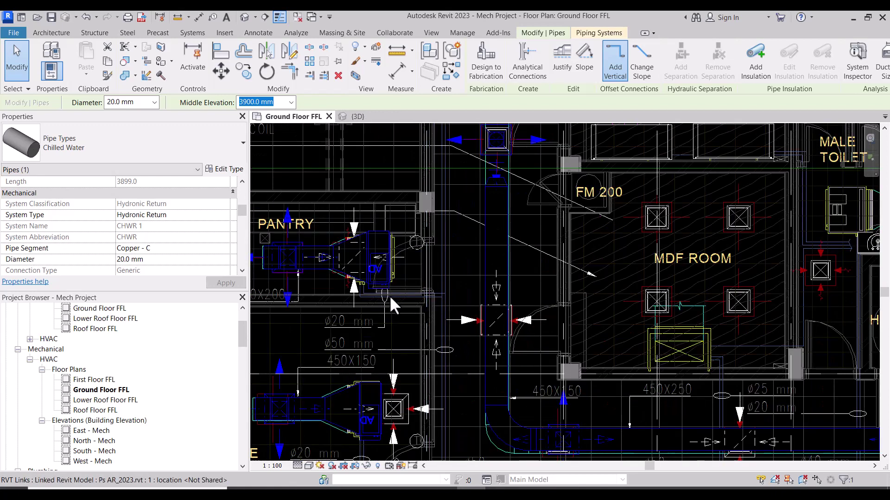
scroll(446, 273, "down", 2)
scroll(438, 431, "up", 3)
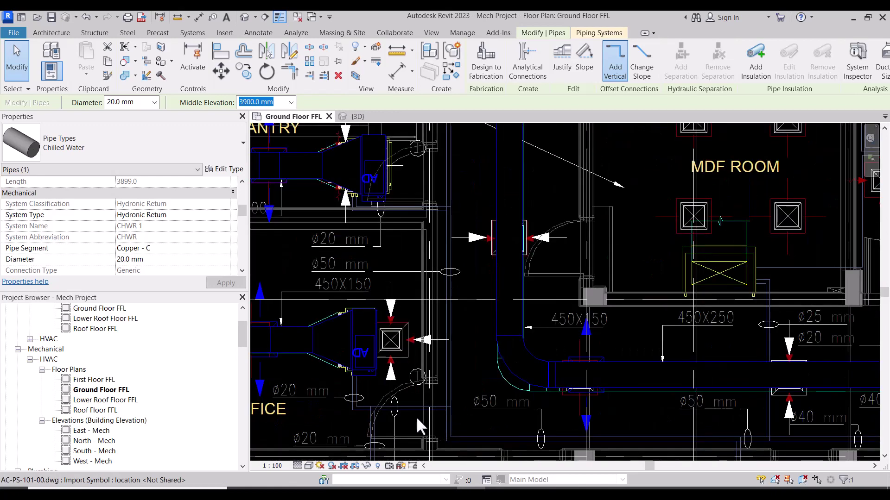
scroll(442, 315, "down", 2)
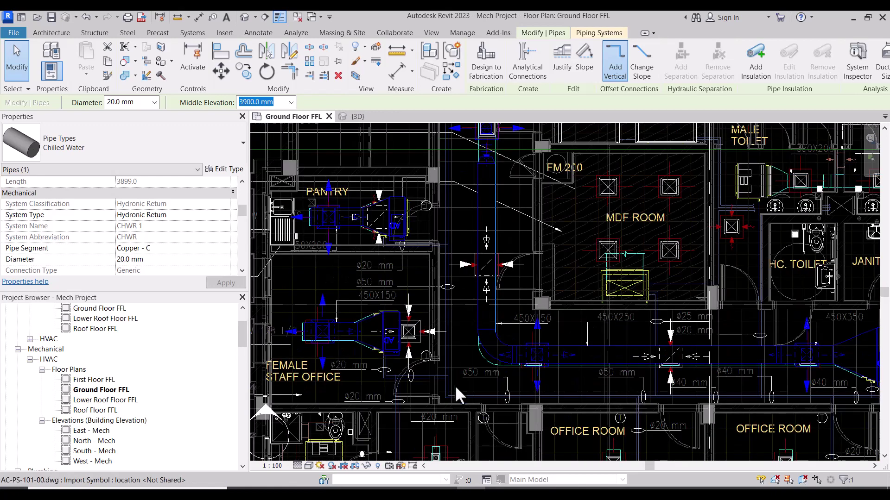
middle_click_drag(440, 194, 441, 448)
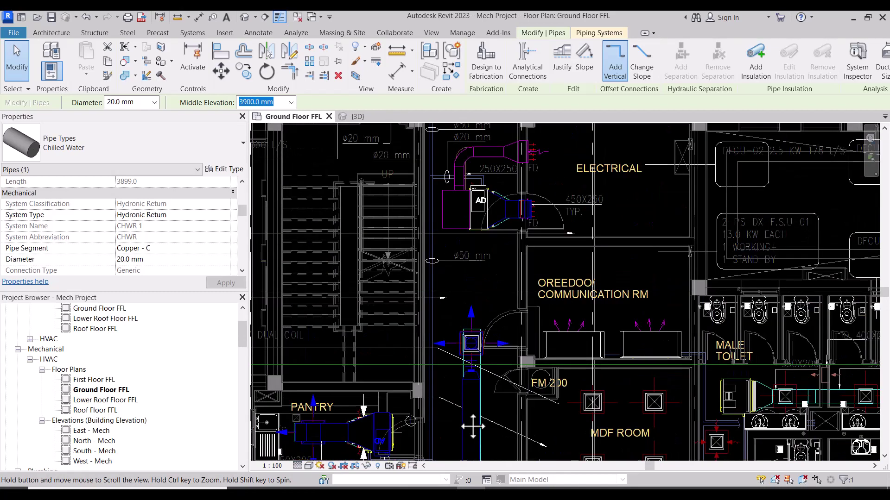
scroll(441, 166, "up", 1)
scroll(441, 166, "up", 1)
scroll(443, 254, "down", 2)
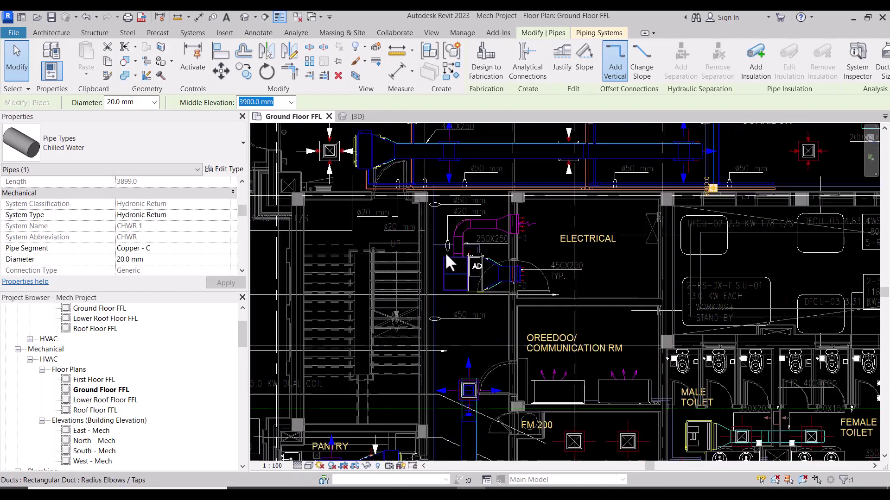
scroll(445, 252, "down", 1)
middle_click_drag(443, 396, 452, 335)
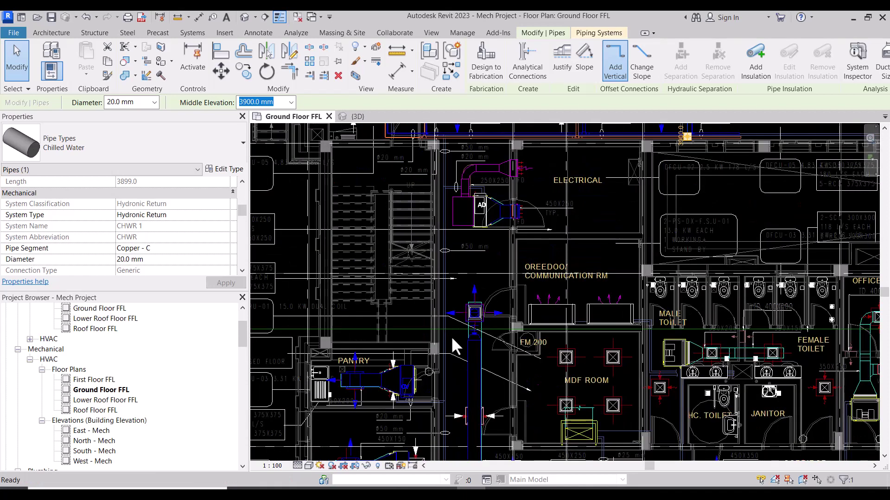
scroll(477, 282, "up", 1)
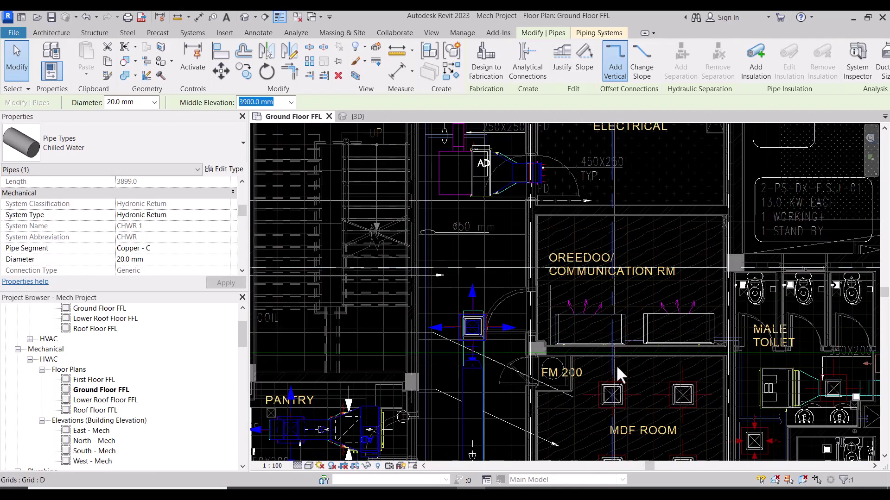